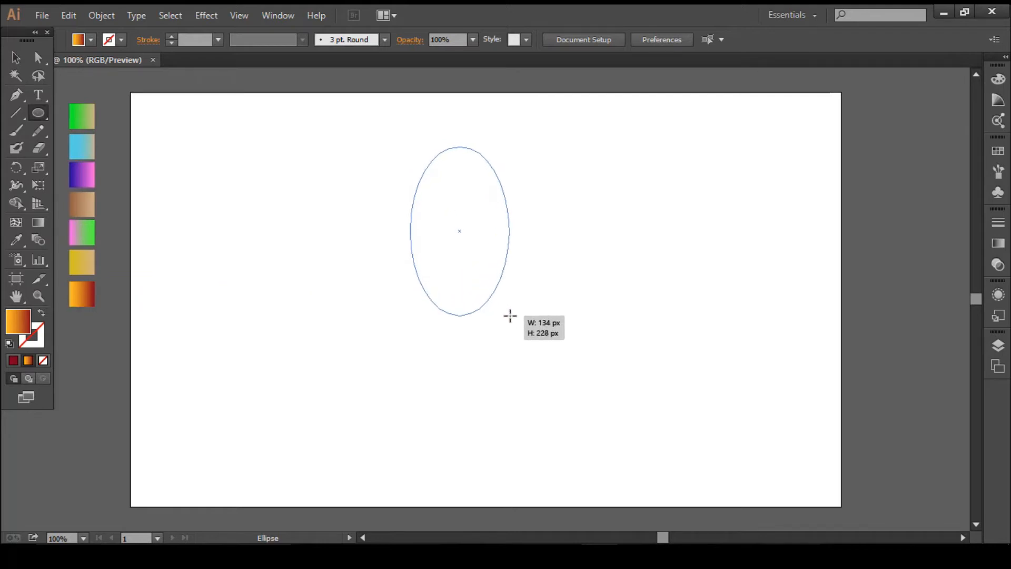
Turn the gradient ellipse into a pointed petal by converting its top and bottom anchor points to corners
key(v)
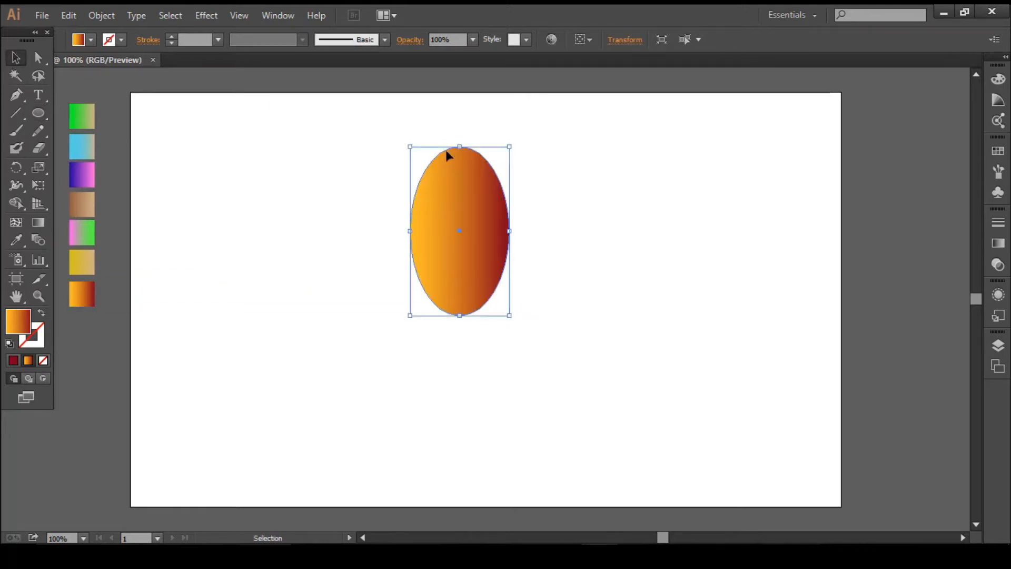
click(38, 56)
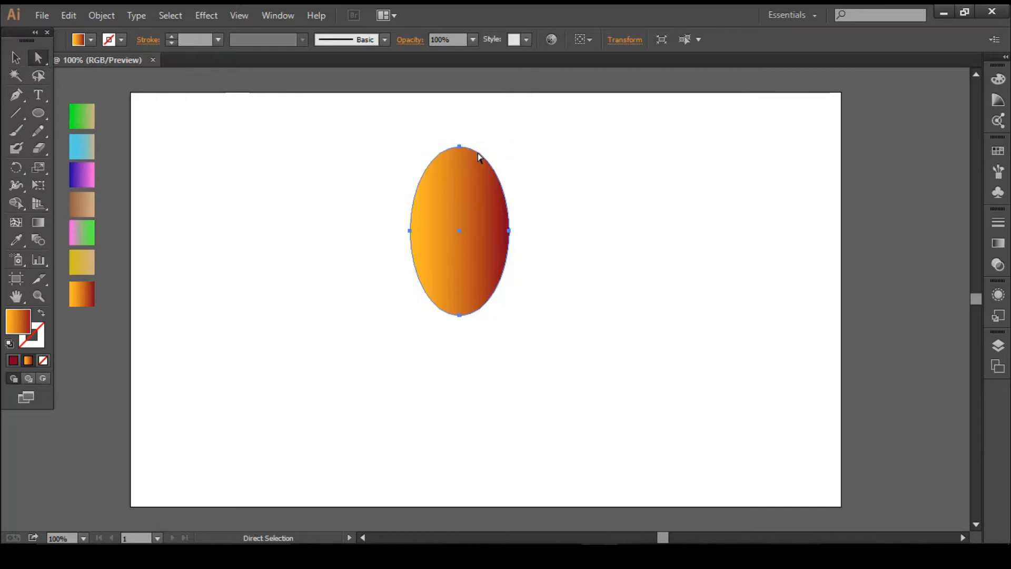
click(460, 147)
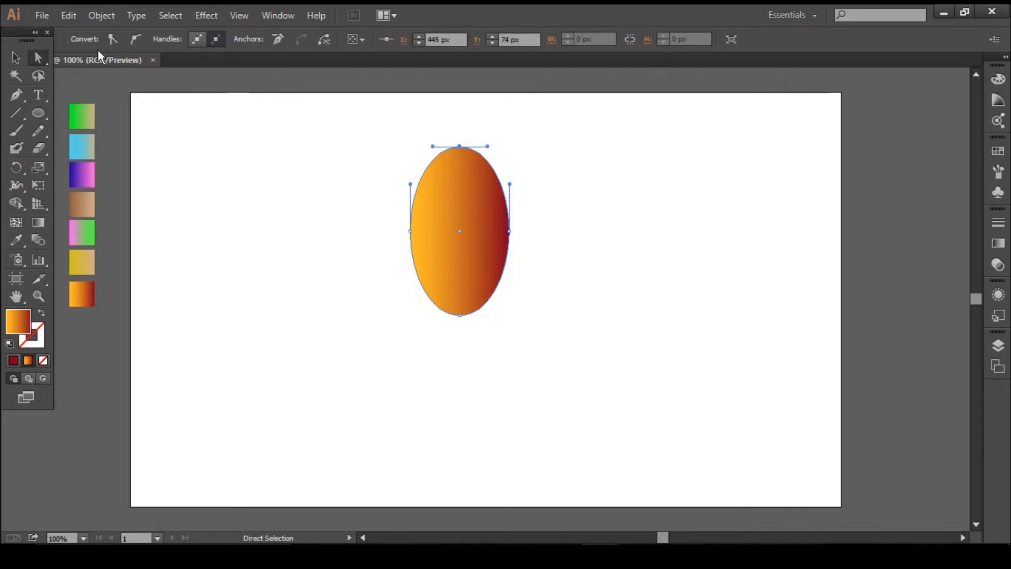
click(112, 39)
click(460, 315)
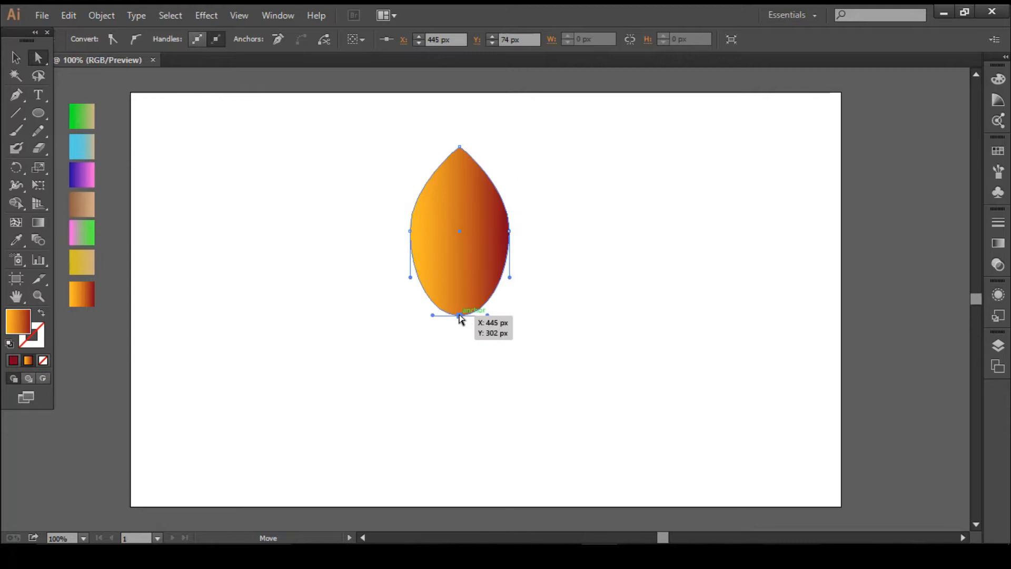
click(112, 39)
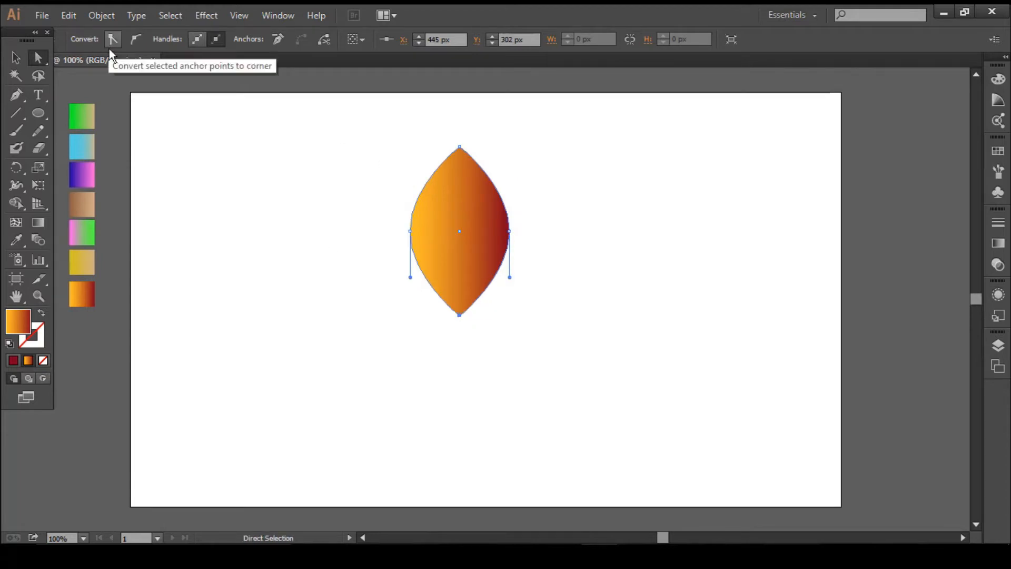
Move the petal nearer to the artboard's upper edge and stretch it slightly taller
click(15, 59)
mouse_move(505, 232)
mouse_down()
mouse_move(464, 172)
mouse_move(500, 202)
mouse_up()
drag(451, 285, 451, 299)
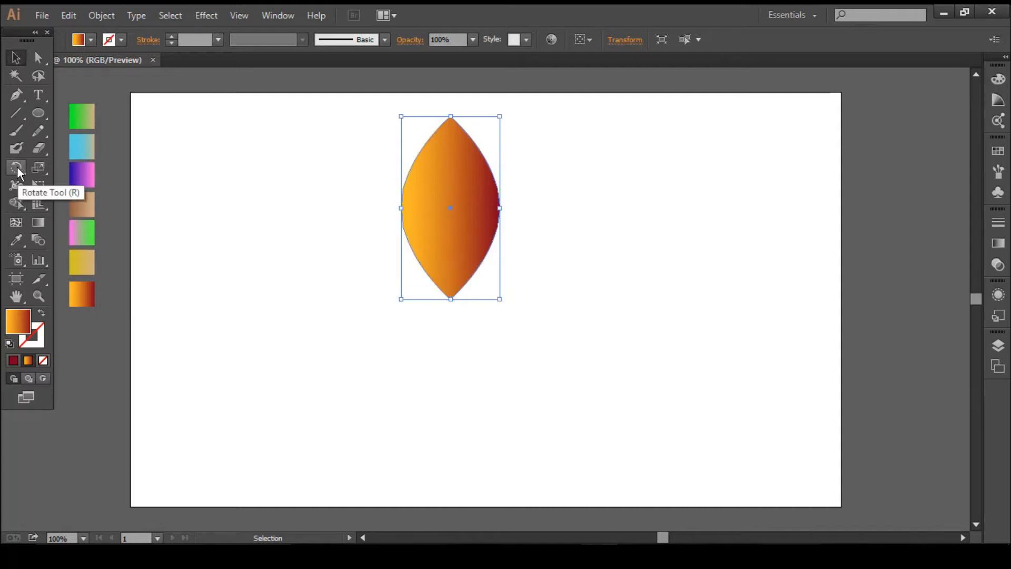
Rotate a copy of the petal about its bottom tip so it points straight down beneath the original, and deselect it
click(17, 172)
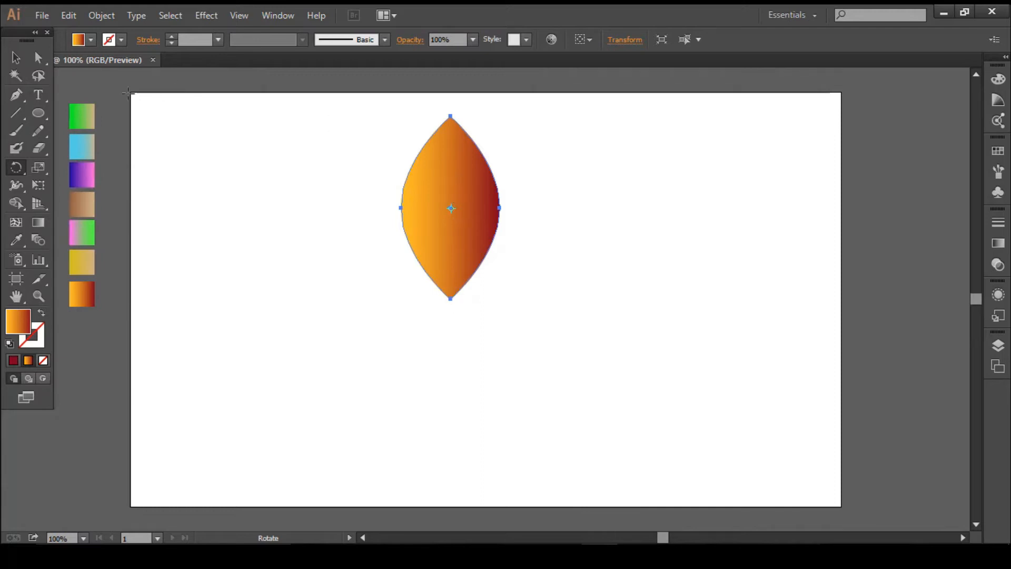
click(16, 57)
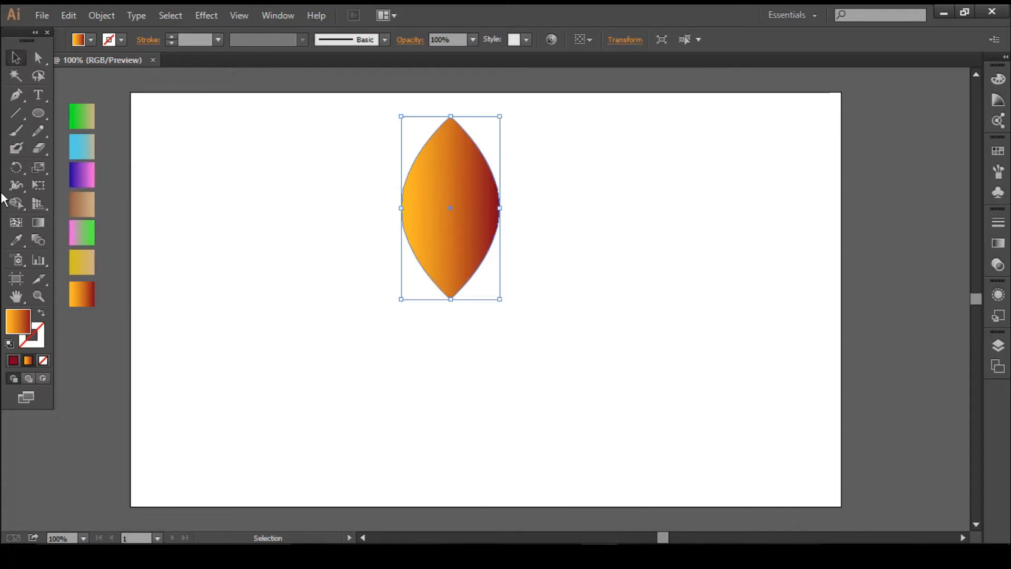
click(15, 167)
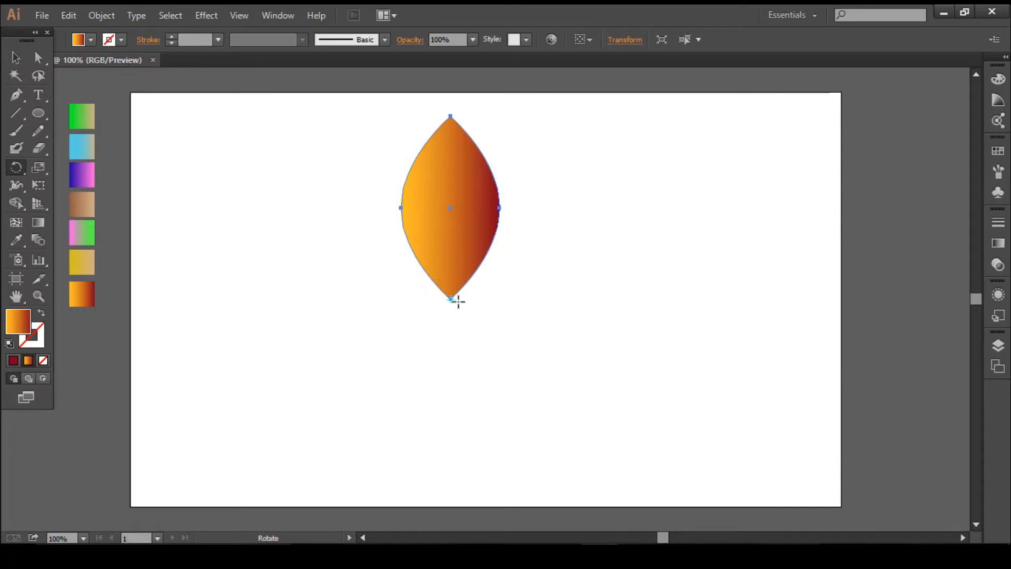
drag(460, 127, 452, 361)
click(16, 57)
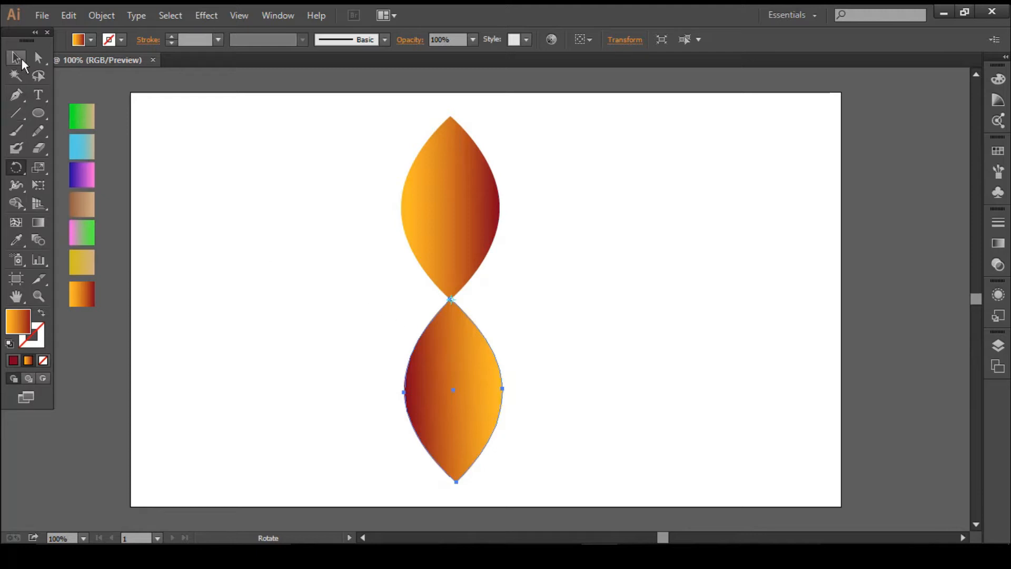
click(601, 321)
drag(532, 193, 400, 483)
key(z)
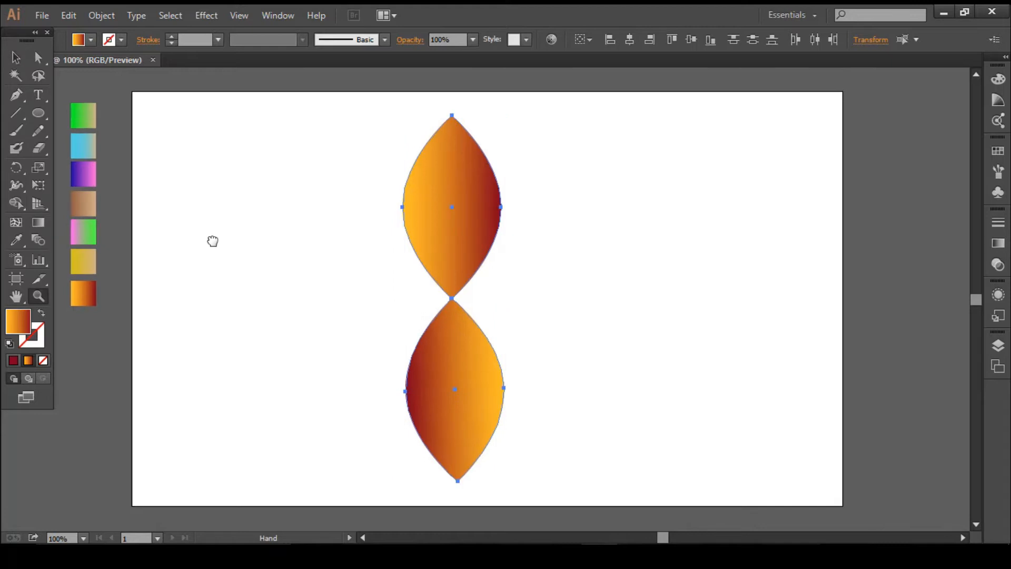
click(209, 215)
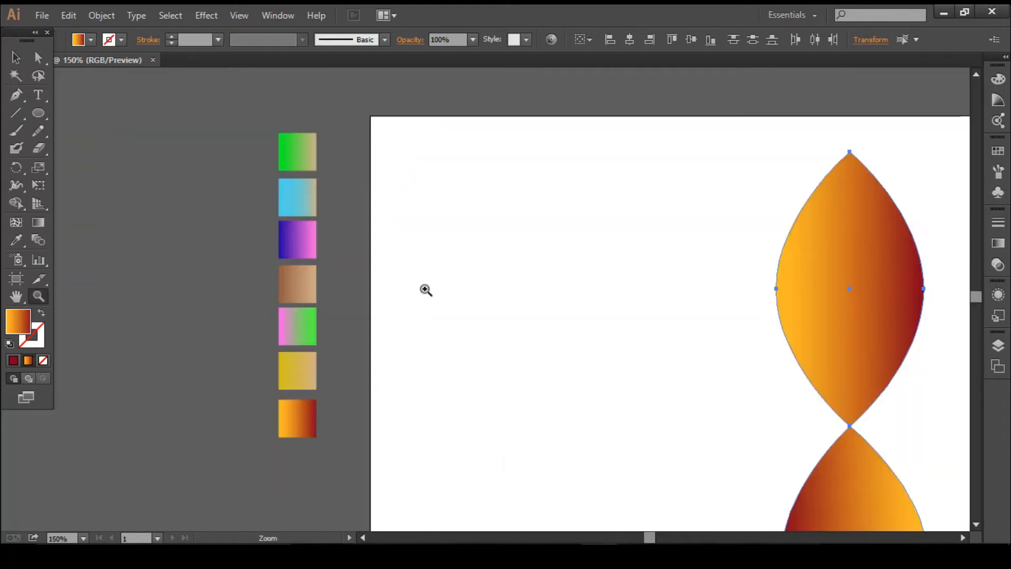
drag(514, 316, 289, 226)
key(v)
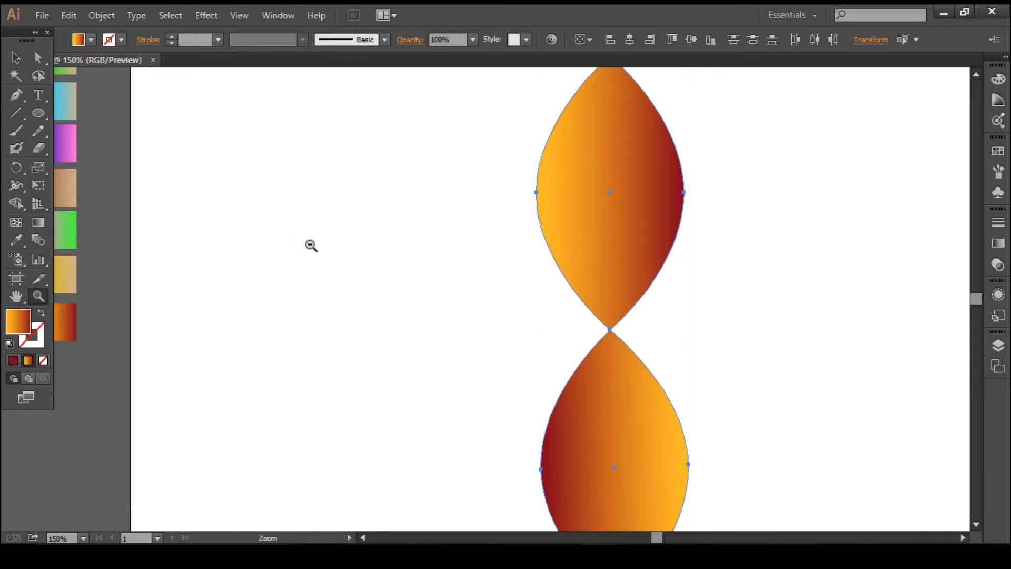
ctrl+alt+click(312, 245)
drag(464, 305, 264, 255)
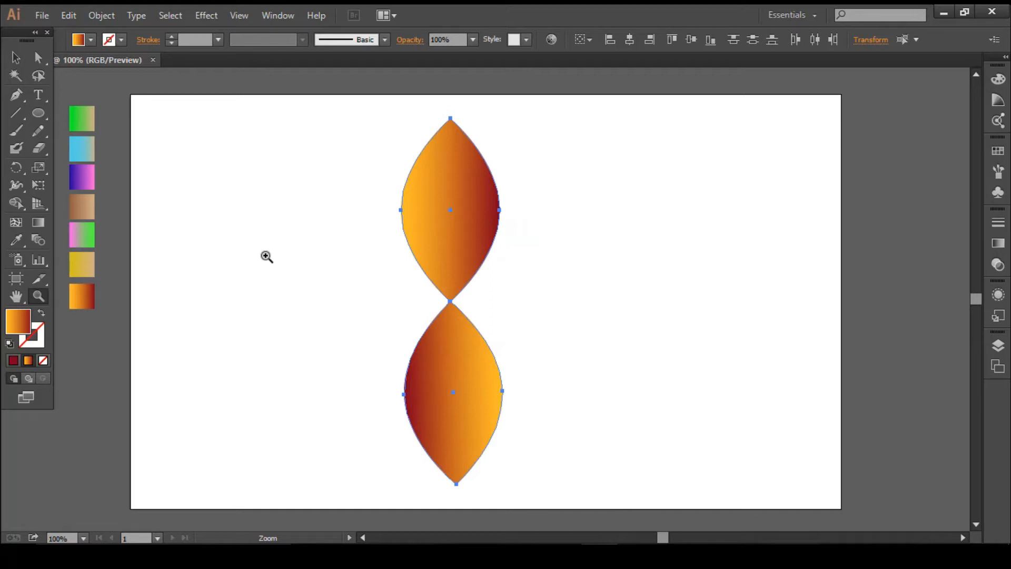
key(v)
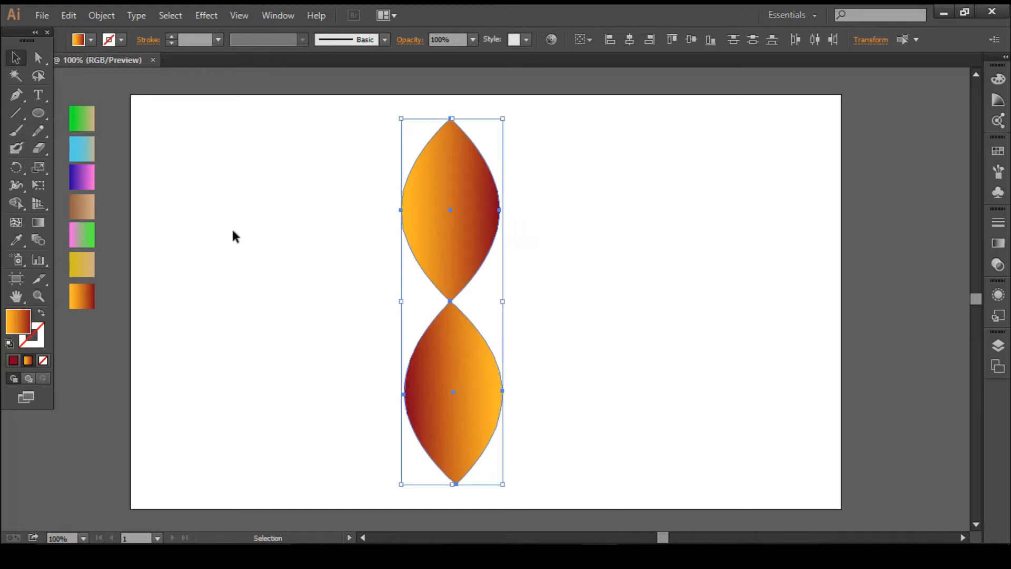
click(217, 230)
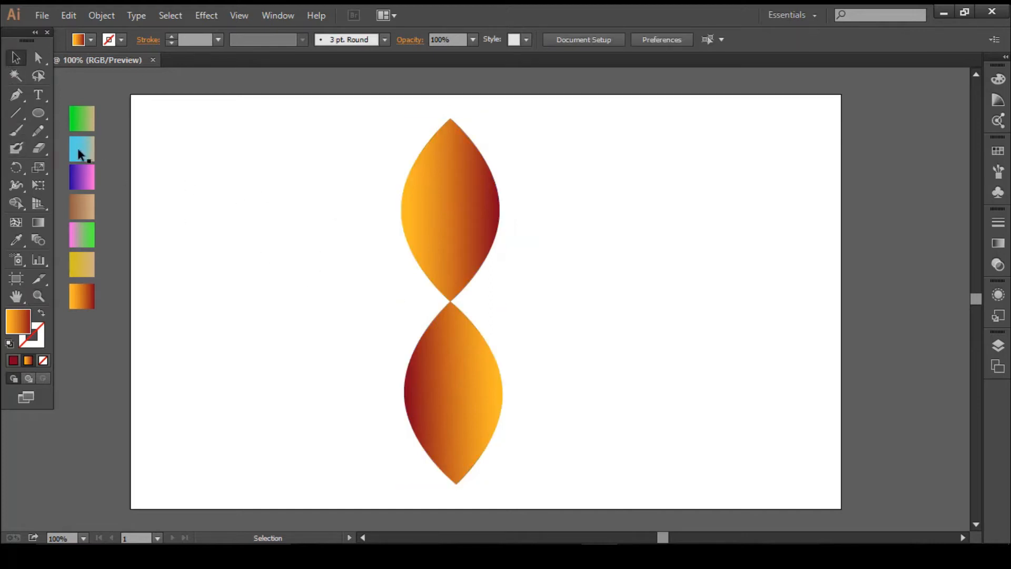
Group the upper and lower petals into one object and keep the group selected
drag(570, 124, 403, 505)
right_click(448, 252)
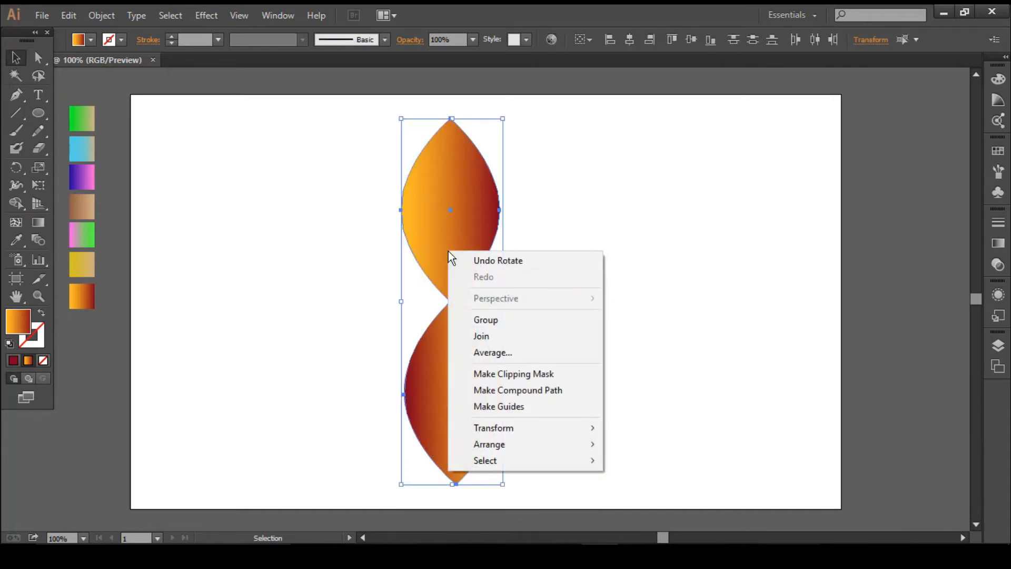
click(544, 320)
click(472, 218)
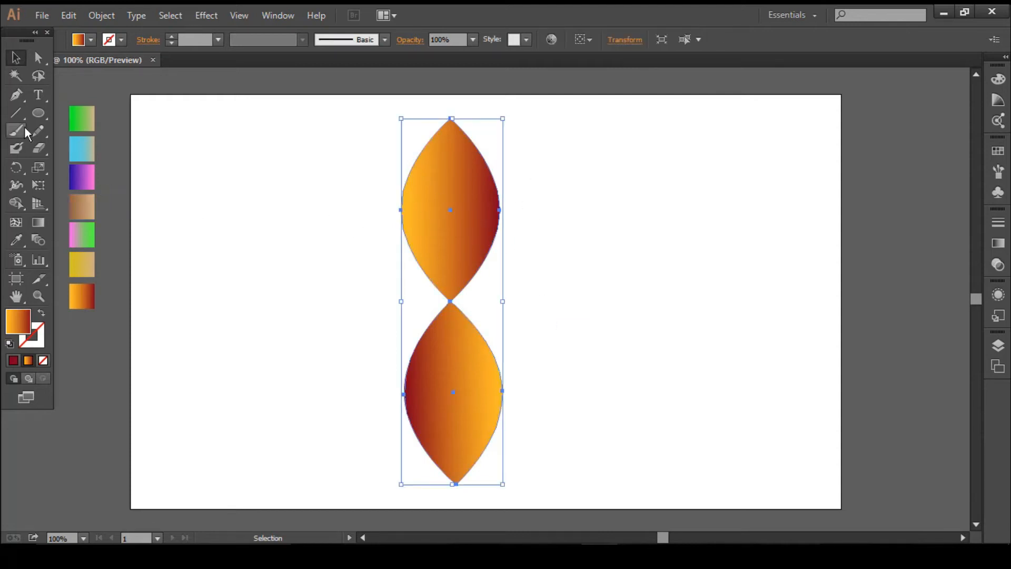
Recolor the petal group with the blue-to-tan gradient sampled from the swatch squares beside the artboard
click(17, 240)
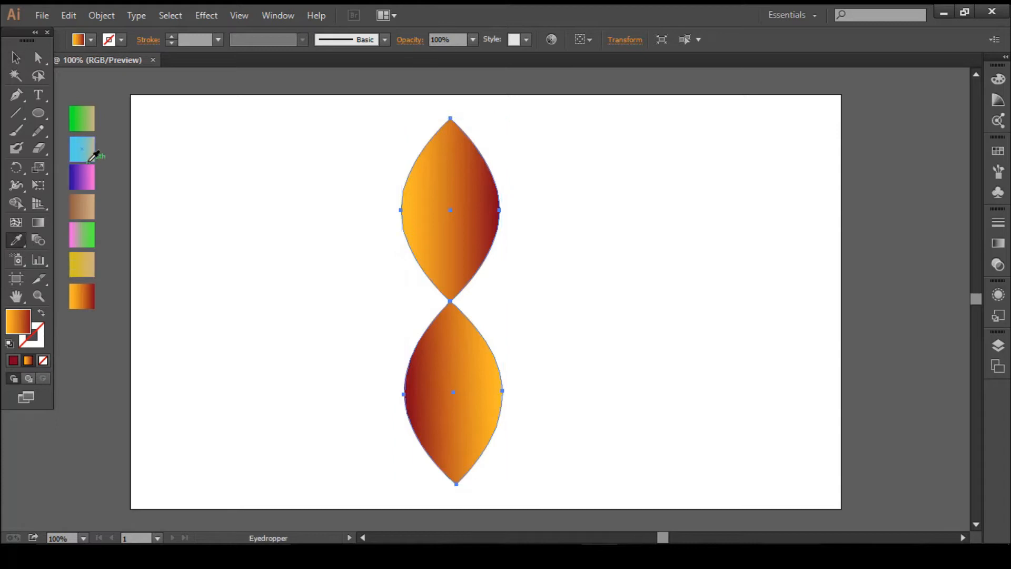
click(93, 153)
click(16, 57)
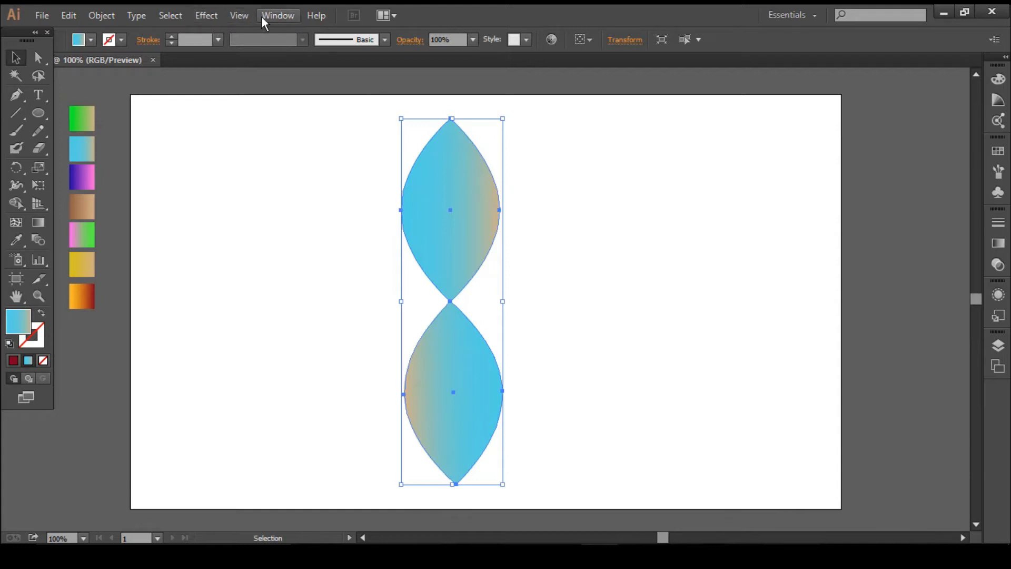
Apply a Transform effect to the petal group with a 35° rotation angle and 4 copies, previewing the flower
click(207, 15)
mouse_move(256, 135)
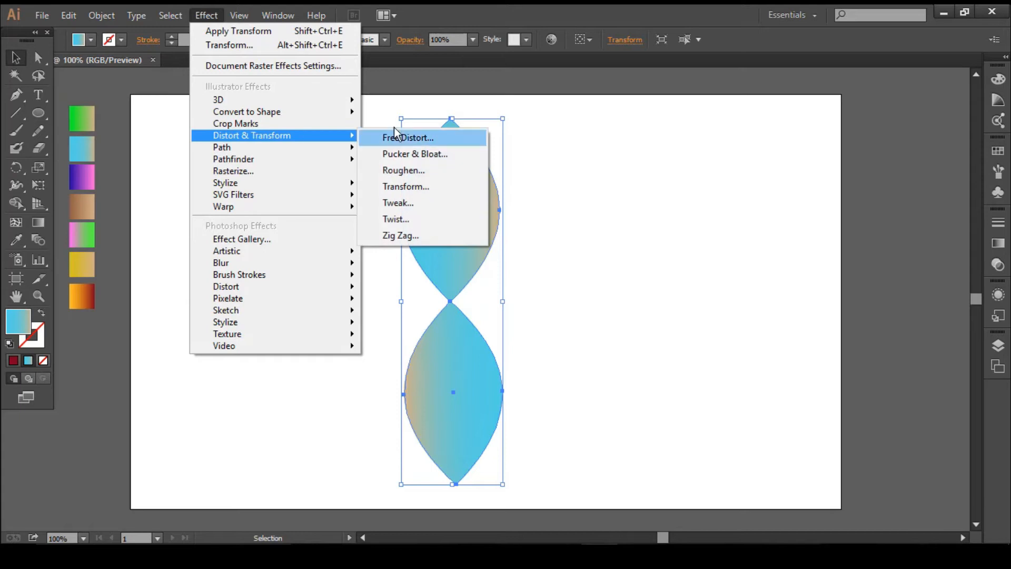
click(414, 185)
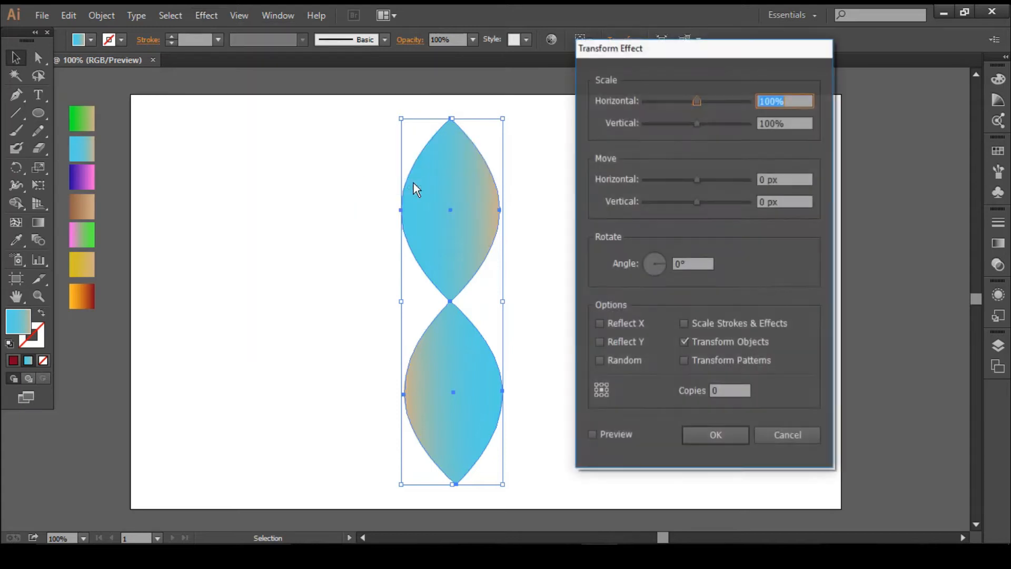
double_click(679, 265)
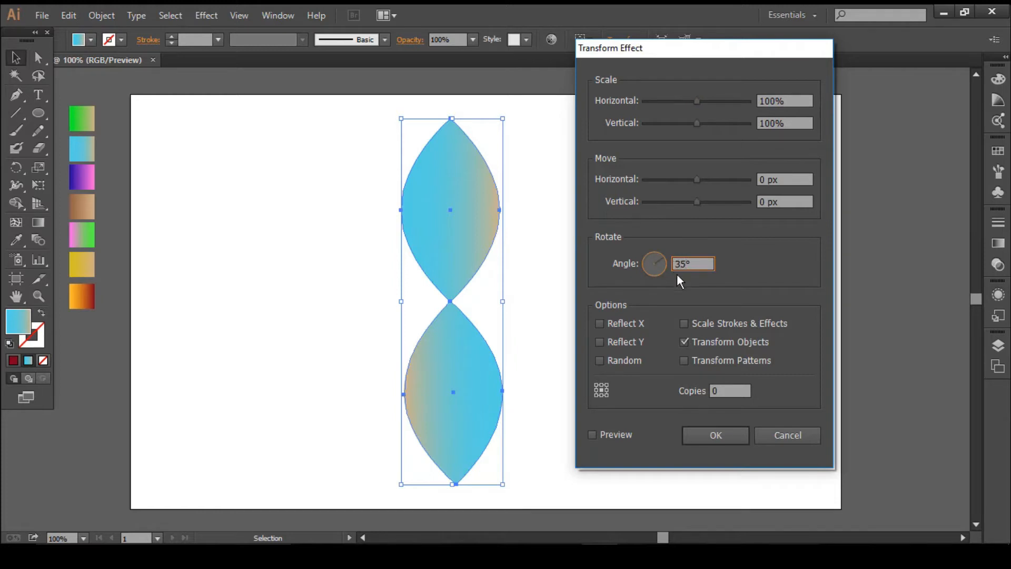
double_click(716, 390)
click(592, 434)
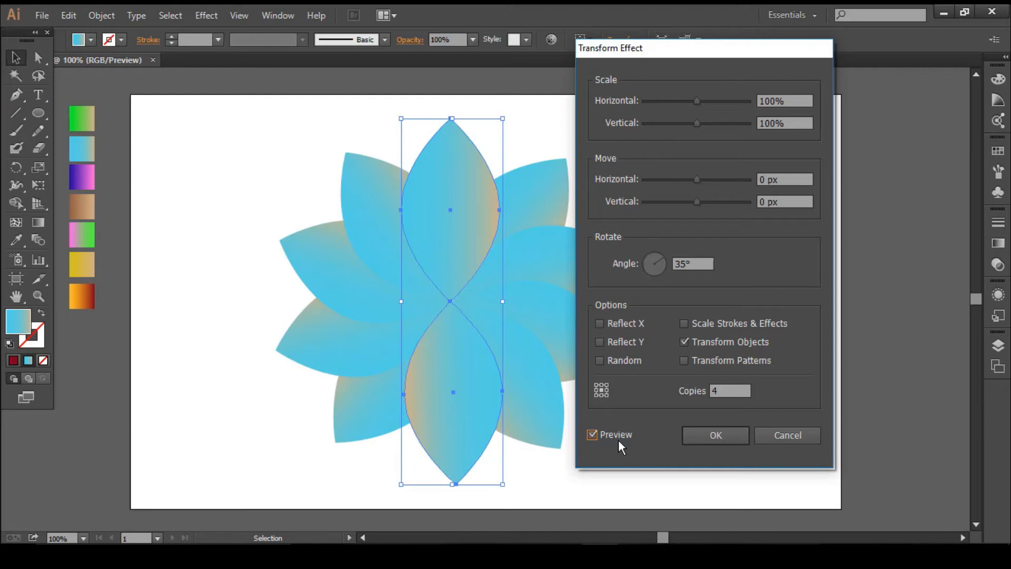
click(714, 434)
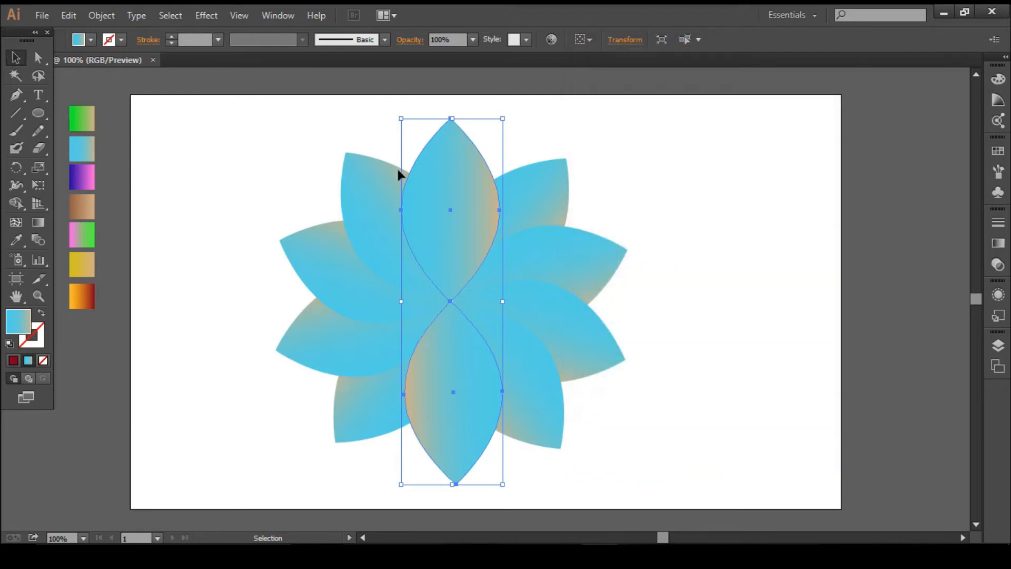
Expand the appearance of the flower so the effect copies become real petal shapes
drag(325, 231, 680, 479)
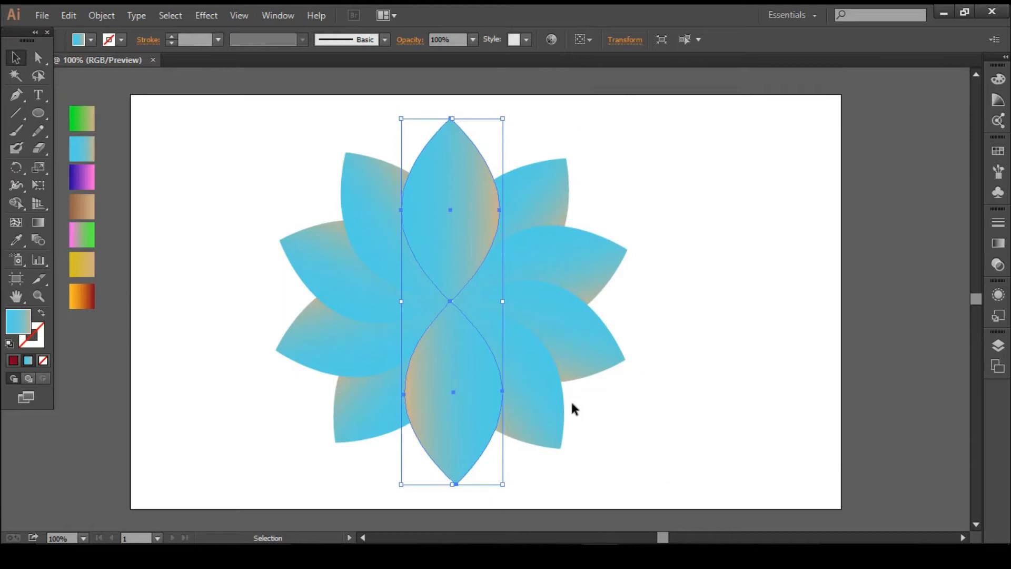
click(108, 14)
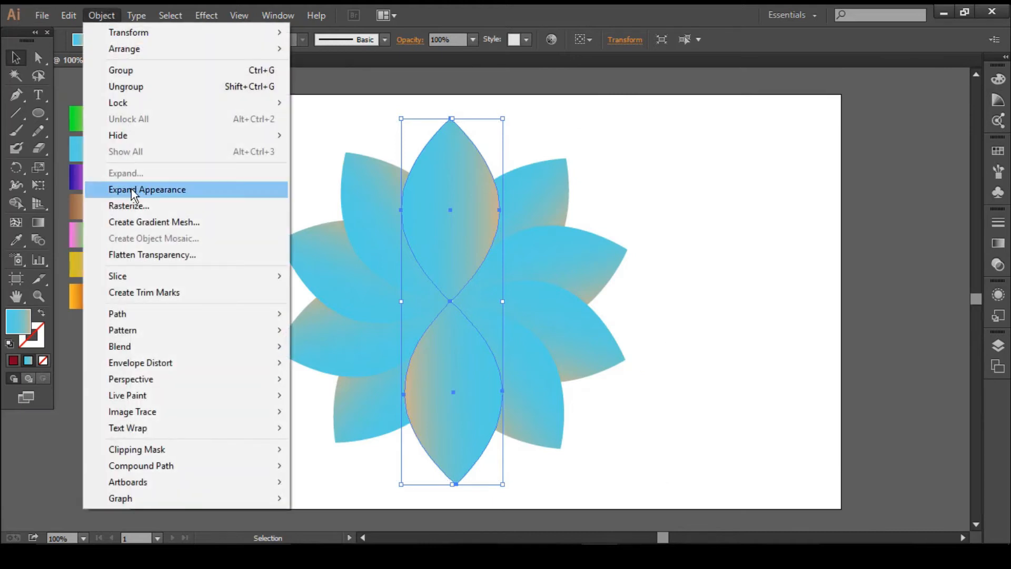
click(154, 189)
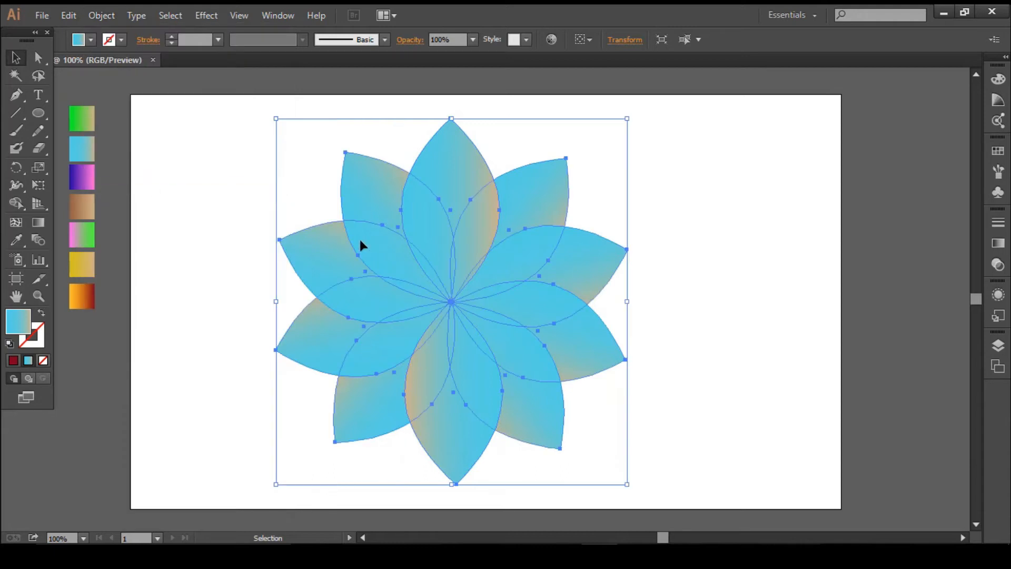
Move the flower slightly up on the artboard and ungroup it into separate petal pairs
drag(468, 262, 467, 250)
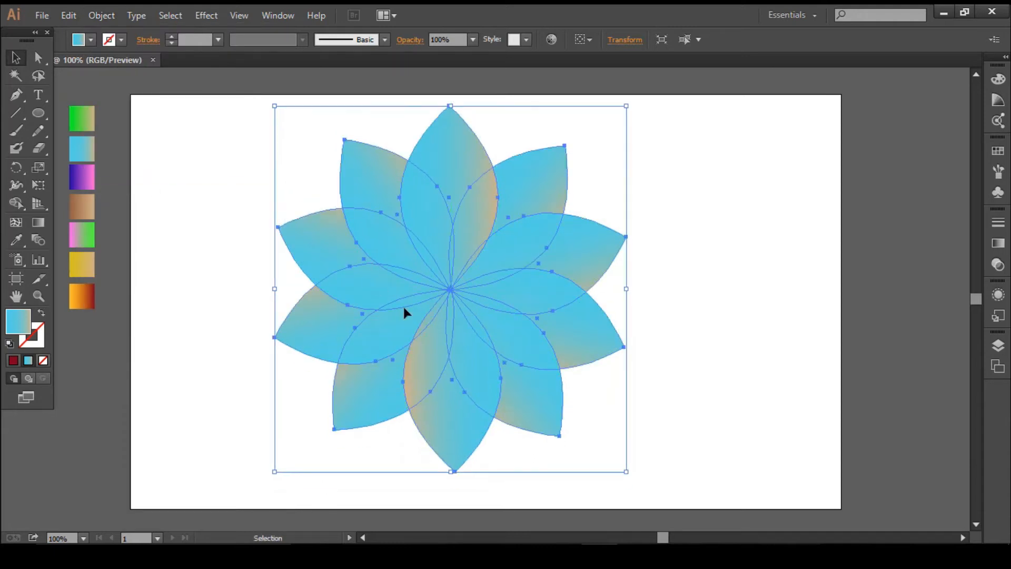
right_click(432, 270)
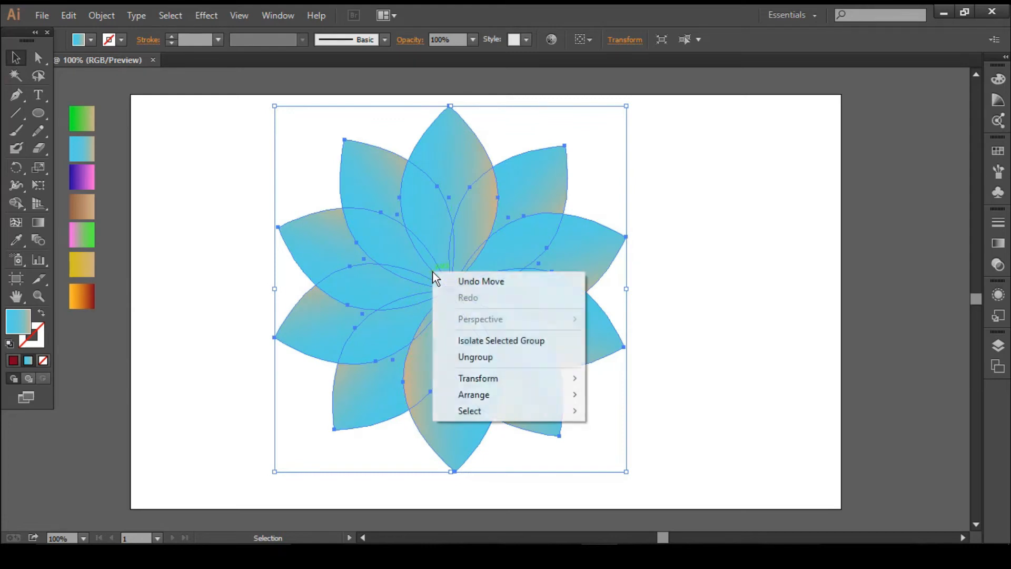
click(500, 356)
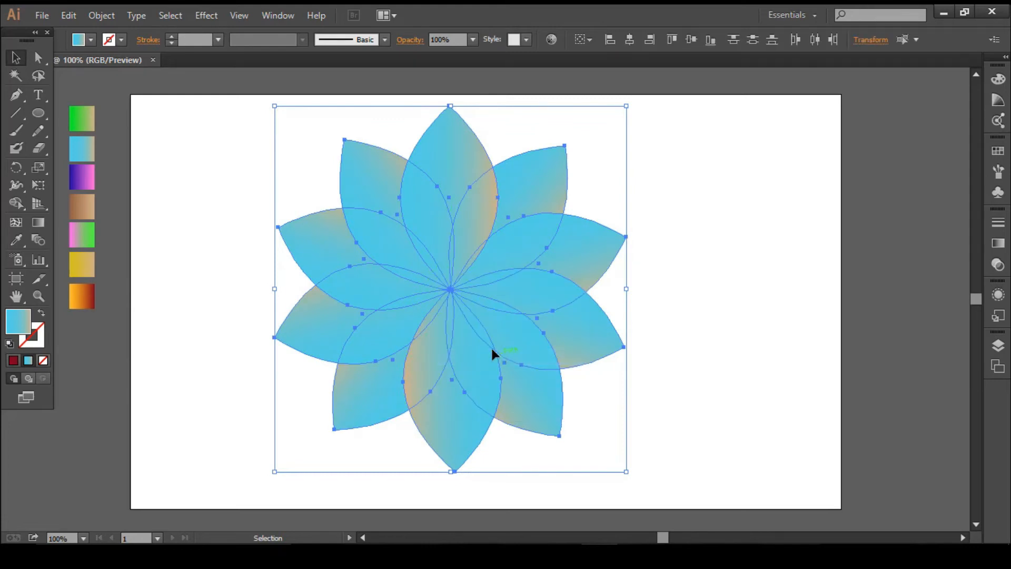
click(96, 196)
Recolor the petal pair just counterclockwise of the vertical one with the green-to-tan gradient from the swatch squares
click(370, 210)
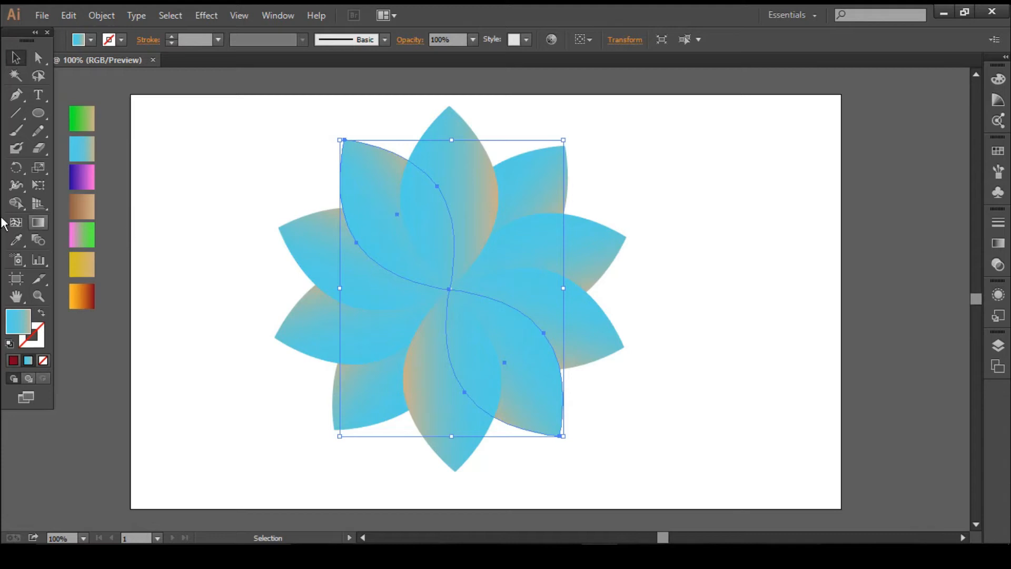
click(17, 241)
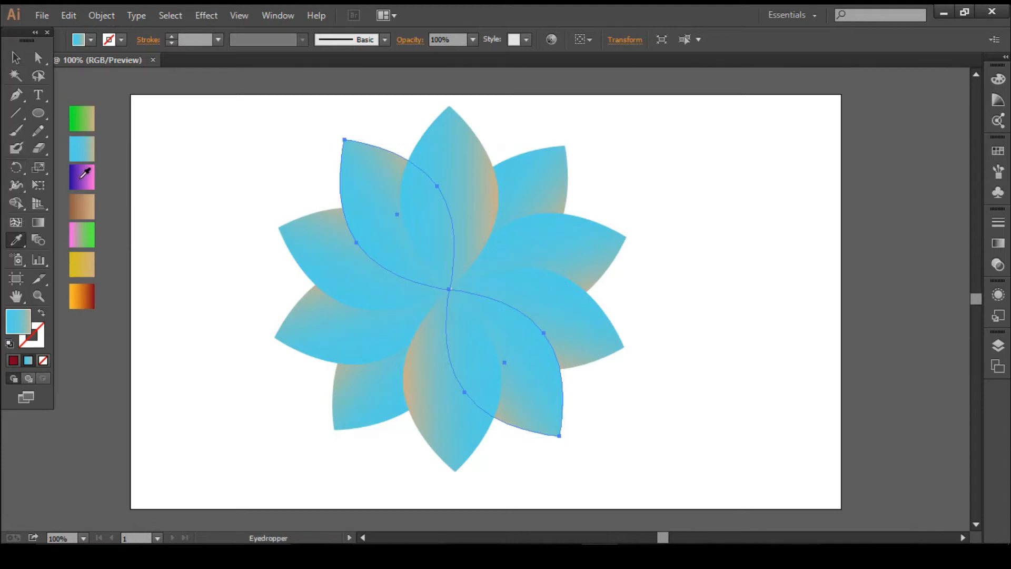
click(86, 124)
click(16, 56)
Recolor the next counterclockwise petal pair with the purple-to-pink gradient from the swatch squares
click(313, 257)
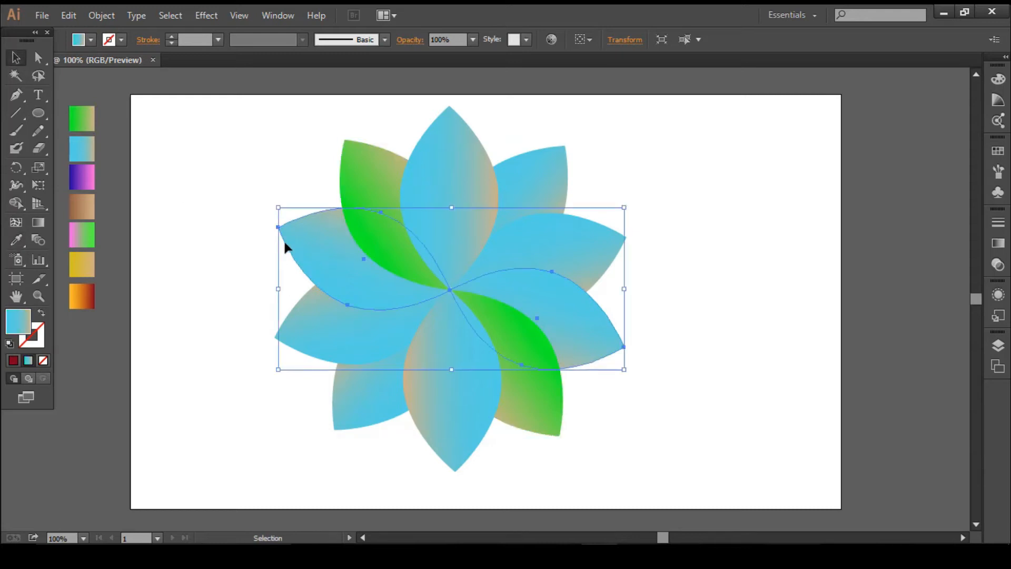
click(17, 241)
click(94, 184)
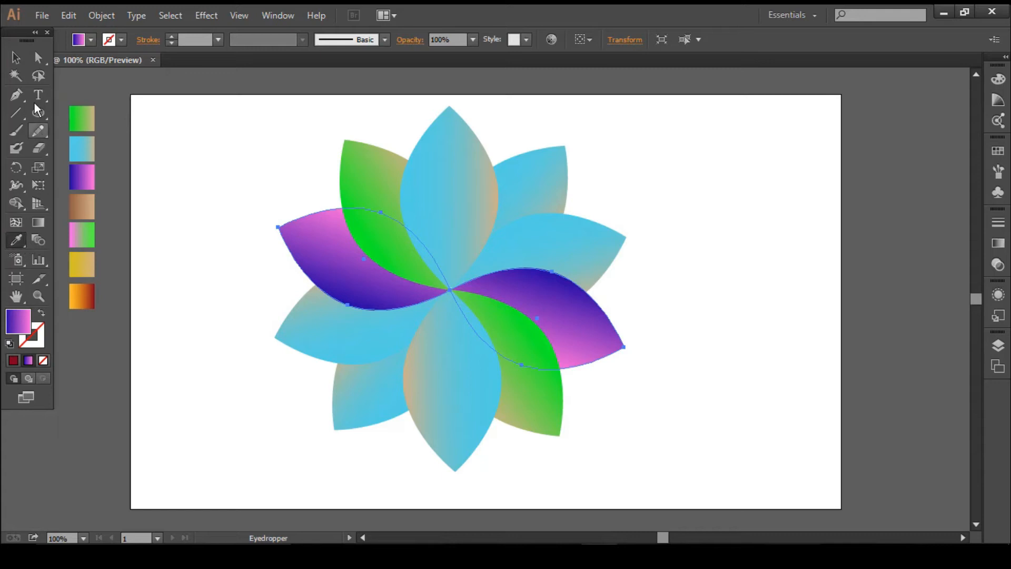
Recolor the next counterclockwise petal pair with the brown-to-tan gradient from the swatch squares
click(17, 61)
click(297, 329)
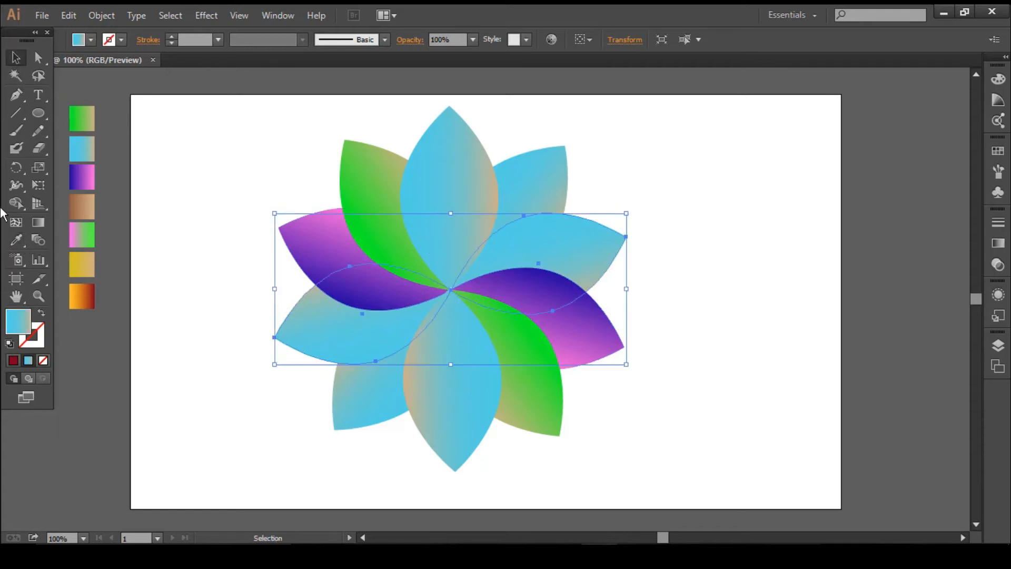
click(17, 240)
click(94, 209)
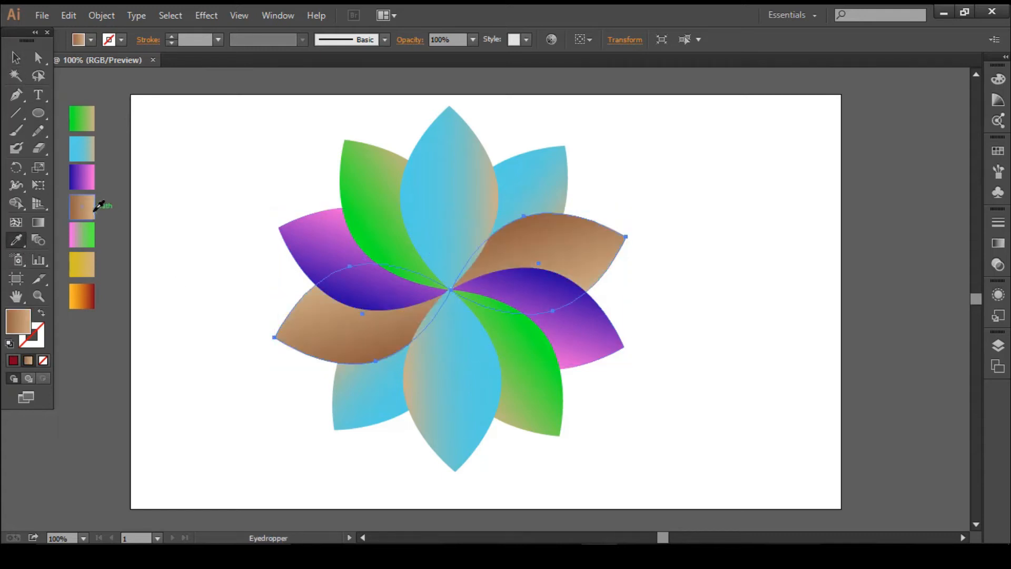
Recolor the last petal pair, just clockwise of the vertical one, with the yellow-to-tan gradient from the swatch squares
click(16, 58)
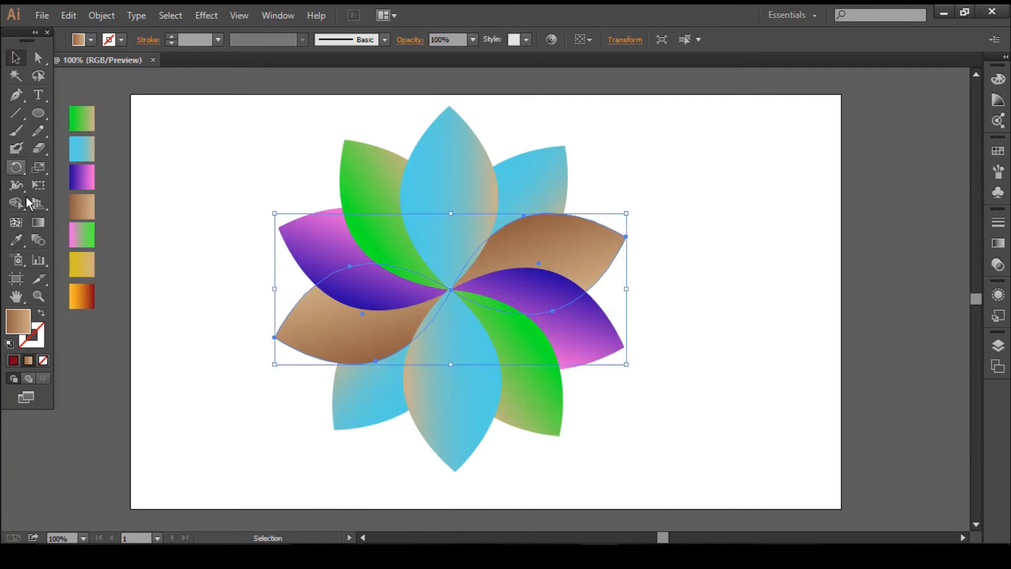
click(391, 402)
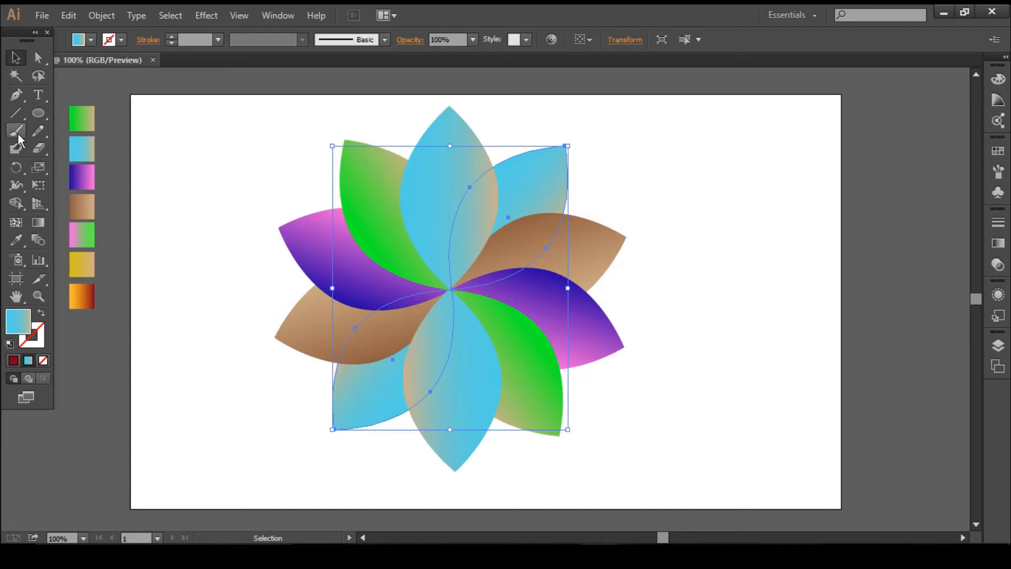
click(17, 240)
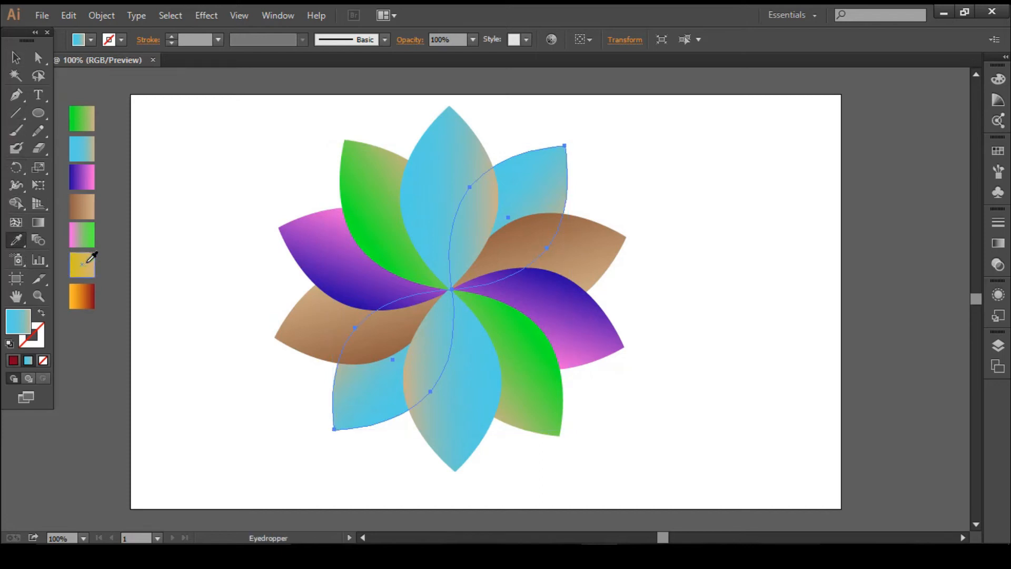
click(16, 56)
click(184, 238)
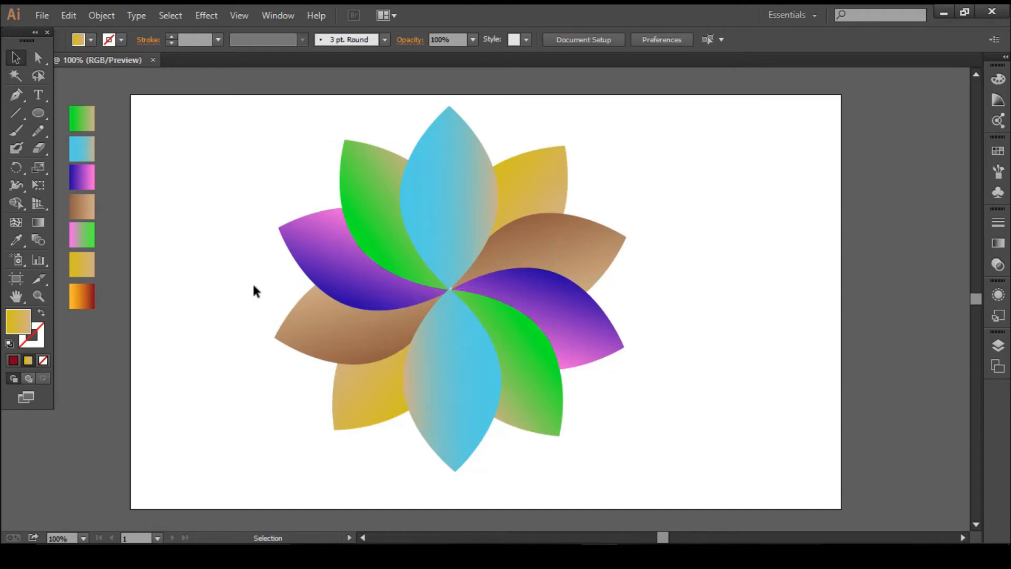
Select the whole flower for the Shape Builder tool and set the fill color to white, FFFFFF
drag(314, 257, 665, 453)
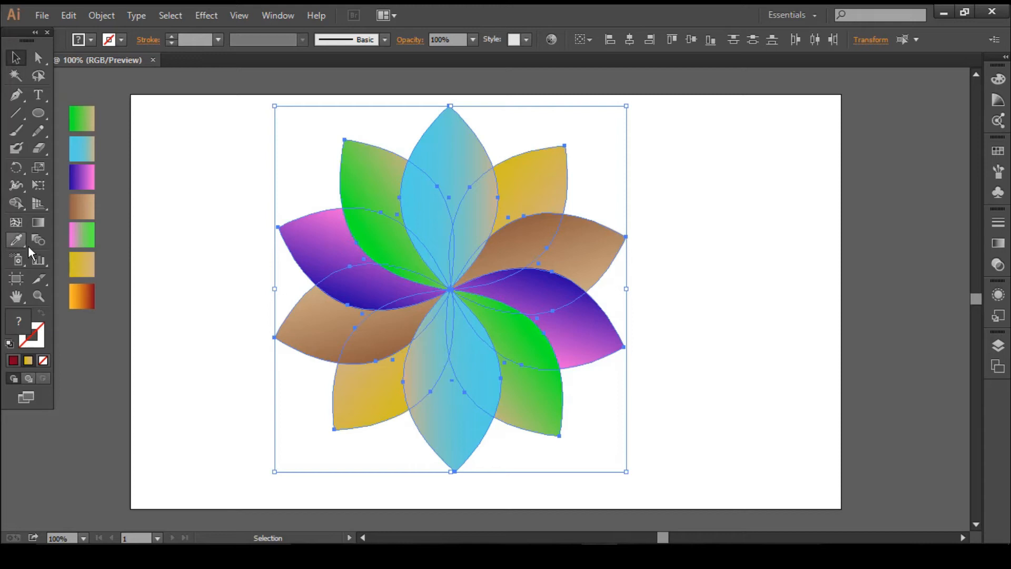
click(16, 203)
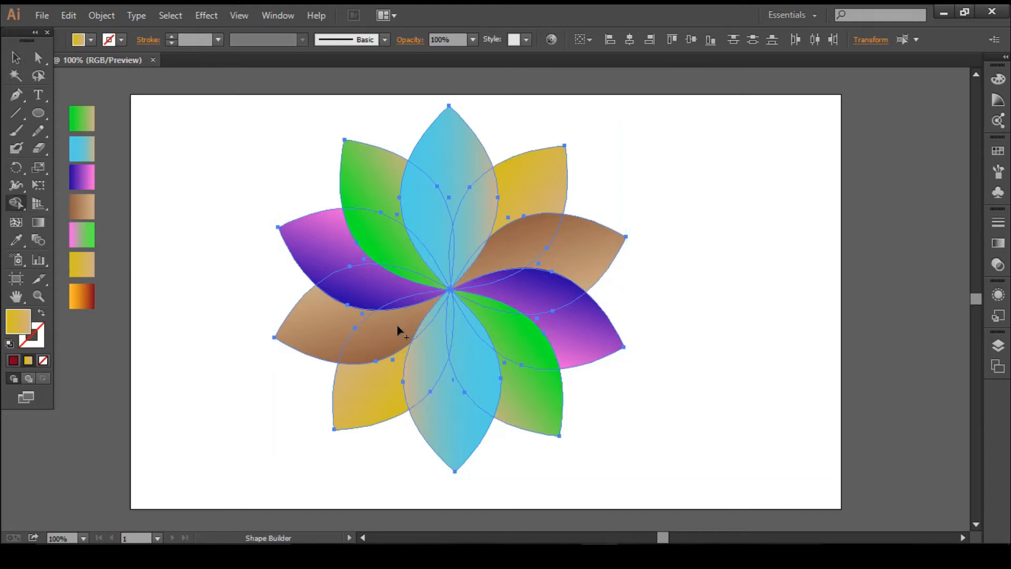
double_click(18, 321)
drag(345, 242, 311, 182)
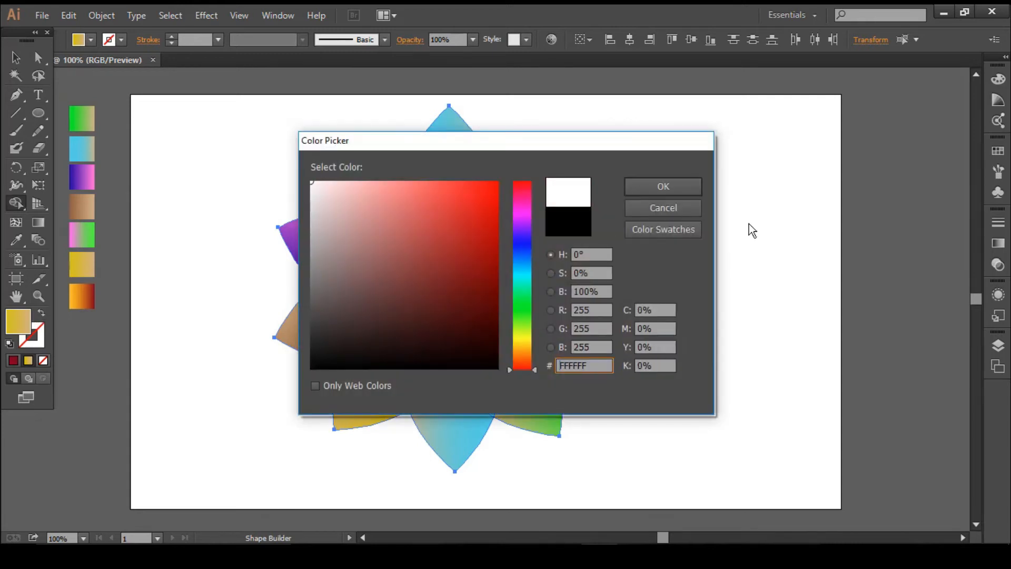
click(690, 189)
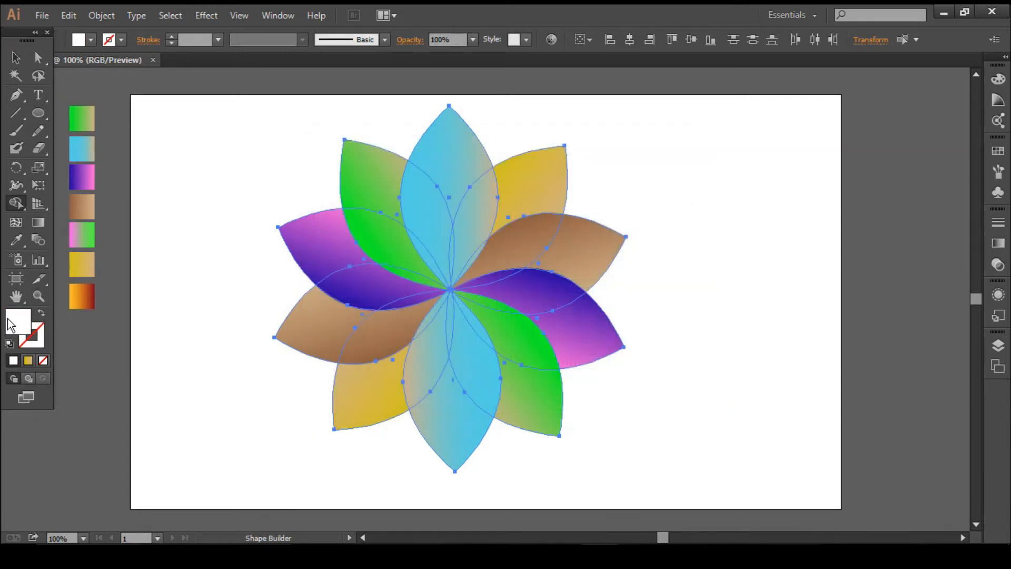
Fill the large overlap between each two neighboring petals with white all around the flower using Shape Builder
click(383, 334)
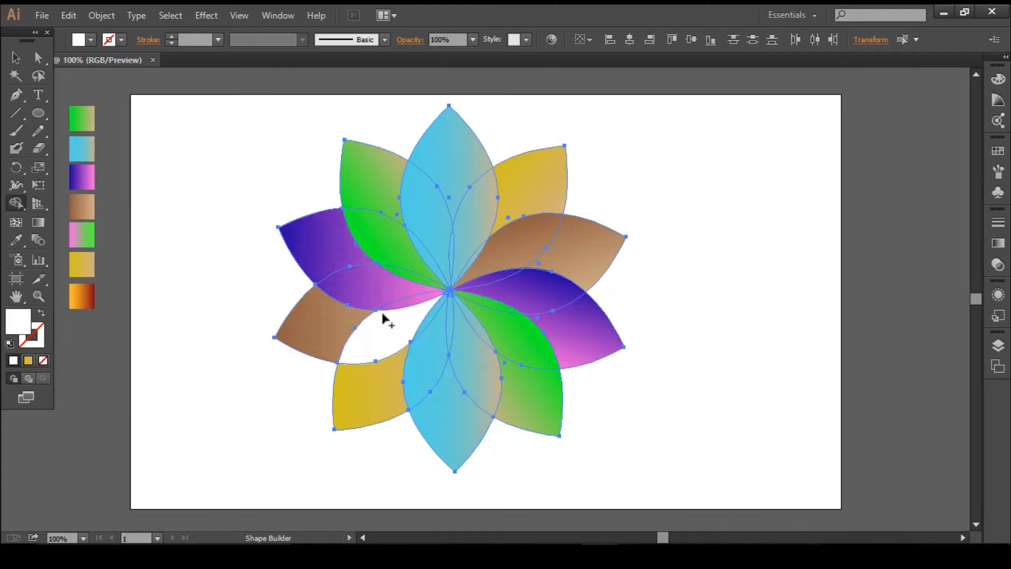
click(385, 289)
click(392, 266)
click(394, 259)
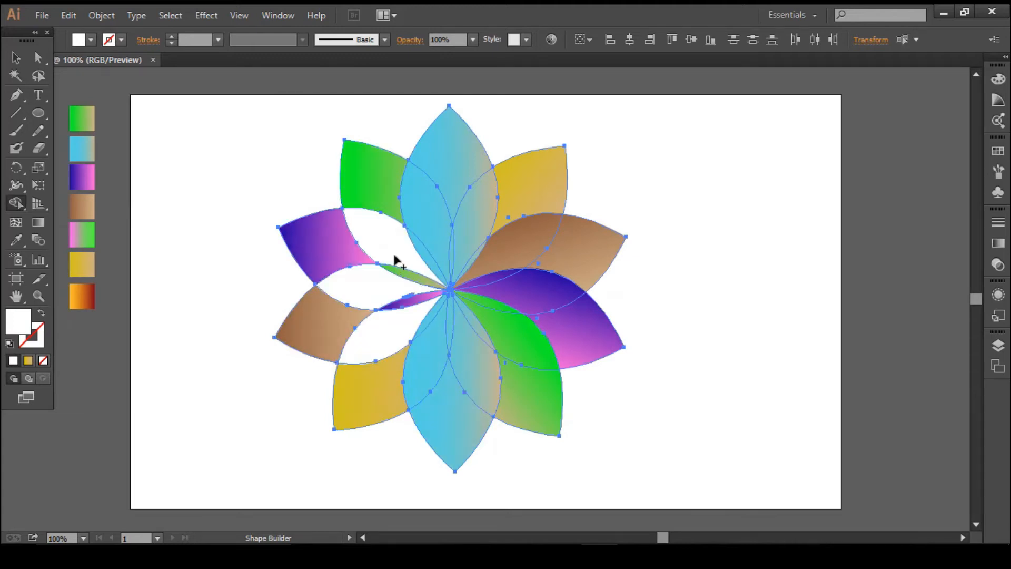
click(431, 229)
click(468, 248)
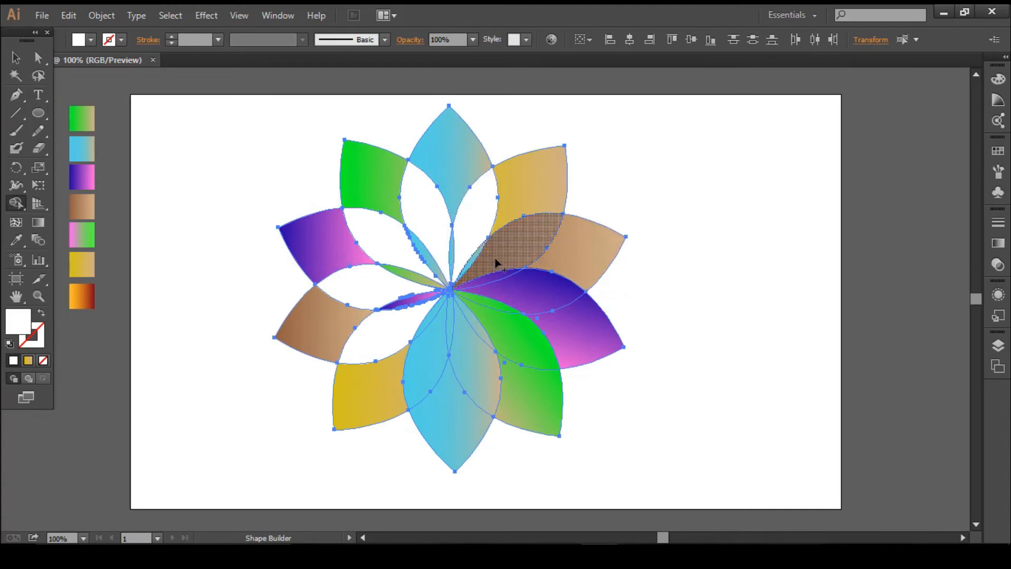
click(496, 266)
click(511, 295)
click(496, 324)
click(466, 335)
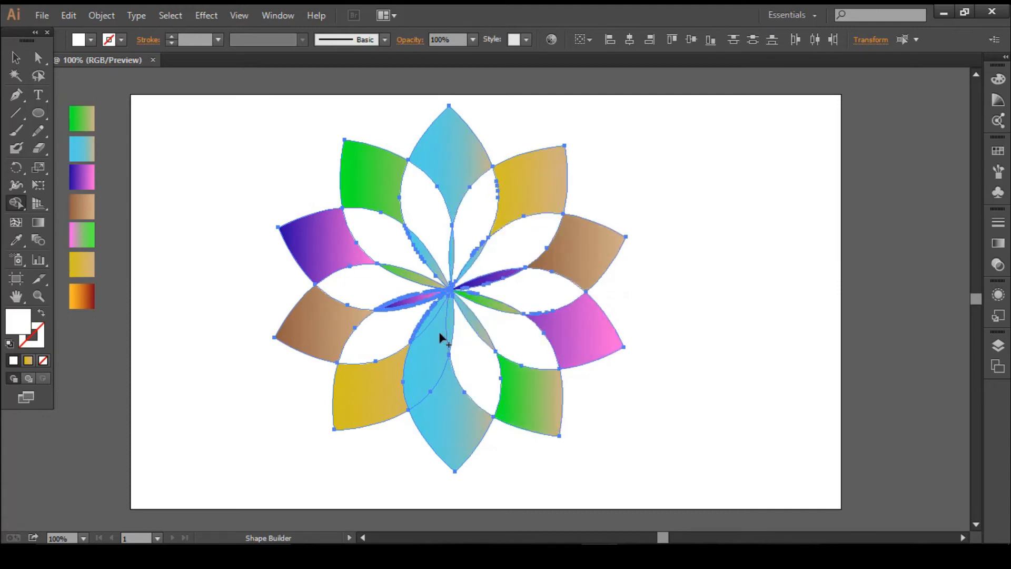
click(433, 343)
click(12, 63)
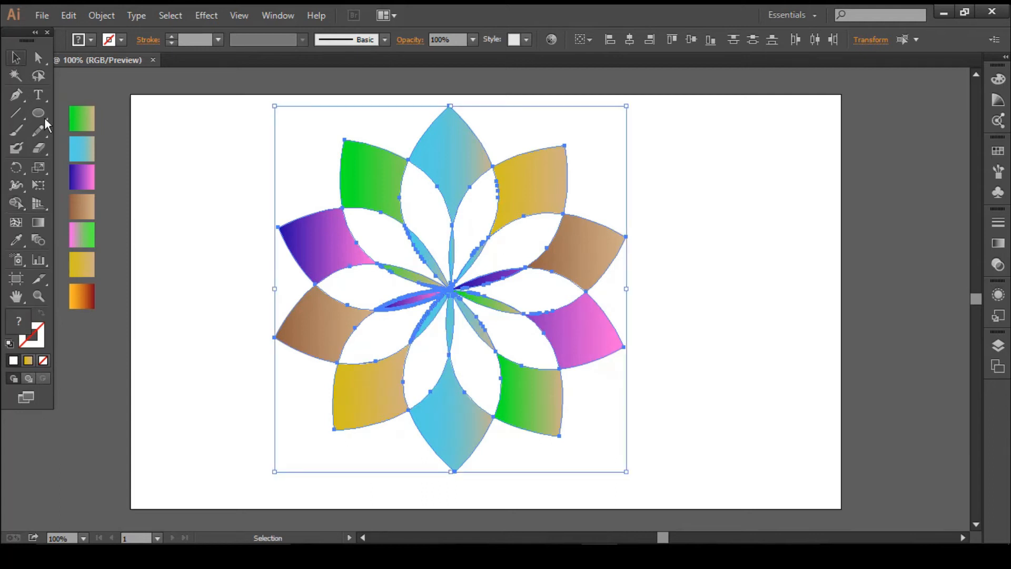
Select all pieces of the flower and group them into one object
click(167, 207)
drag(209, 143, 630, 478)
right_click(457, 298)
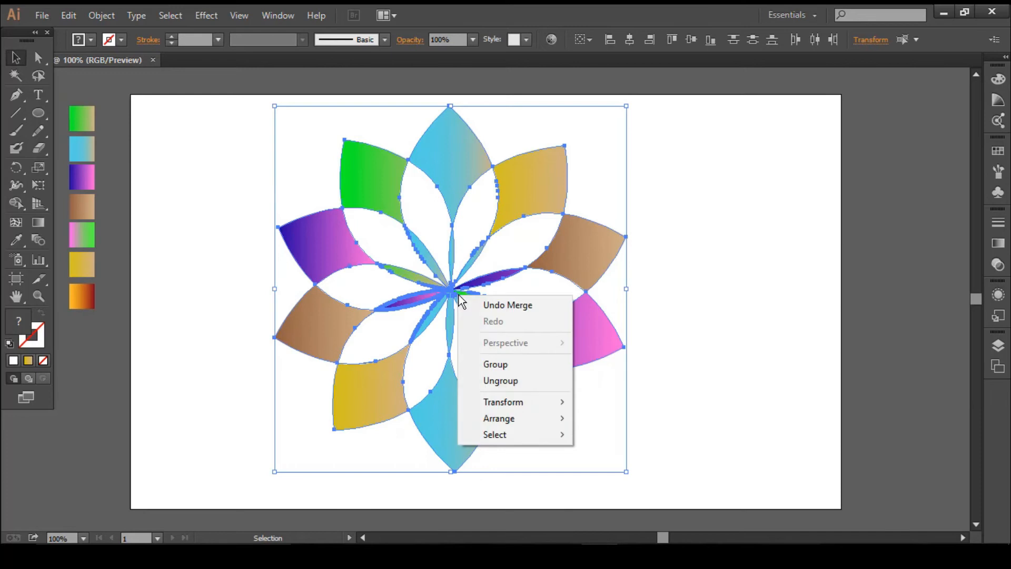
click(514, 368)
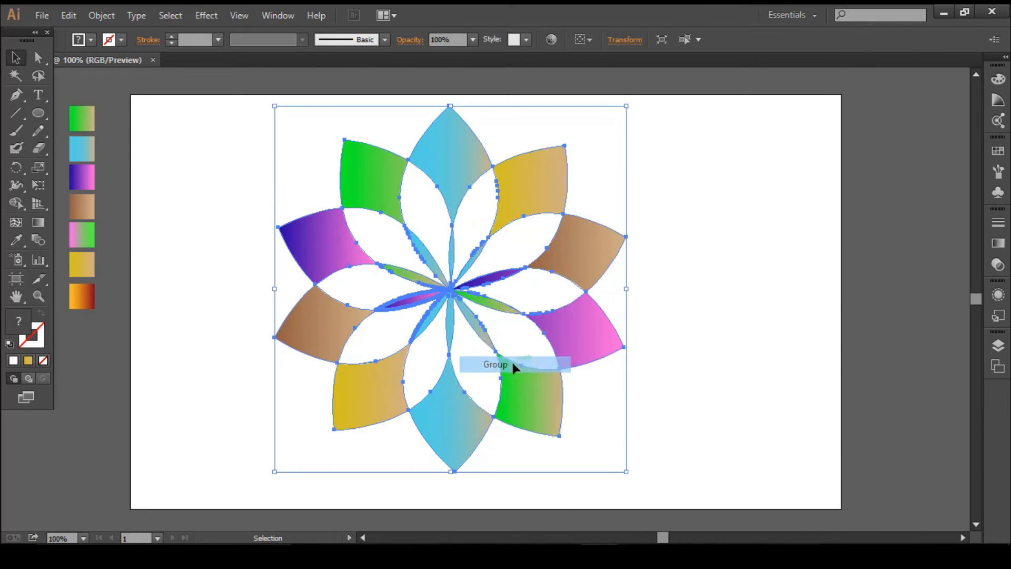
click(712, 328)
Shift the grouped flower slightly up and scale it down, leaving free space beneath it on the artboard
drag(531, 193, 536, 190)
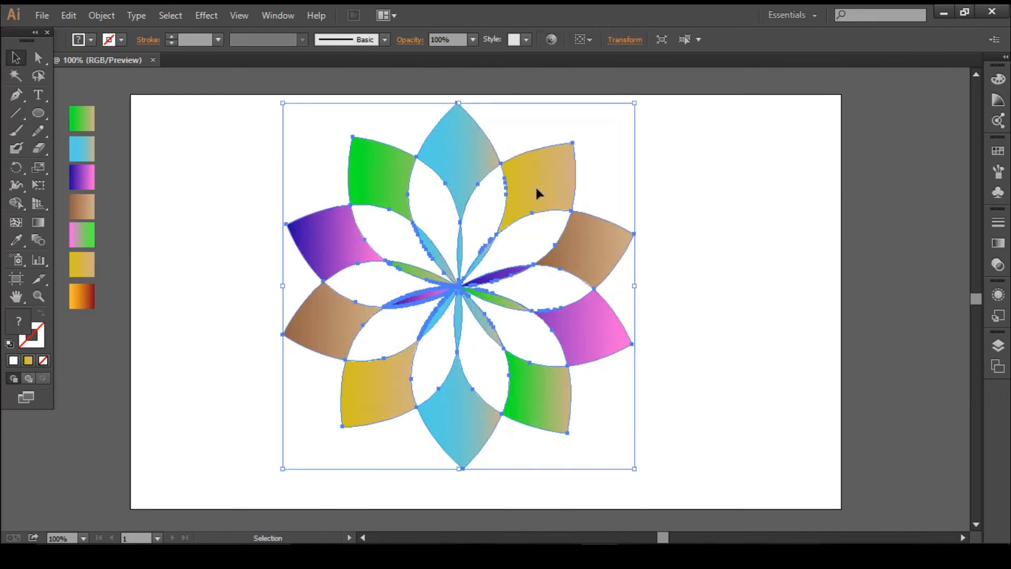
drag(636, 470, 655, 479)
click(760, 246)
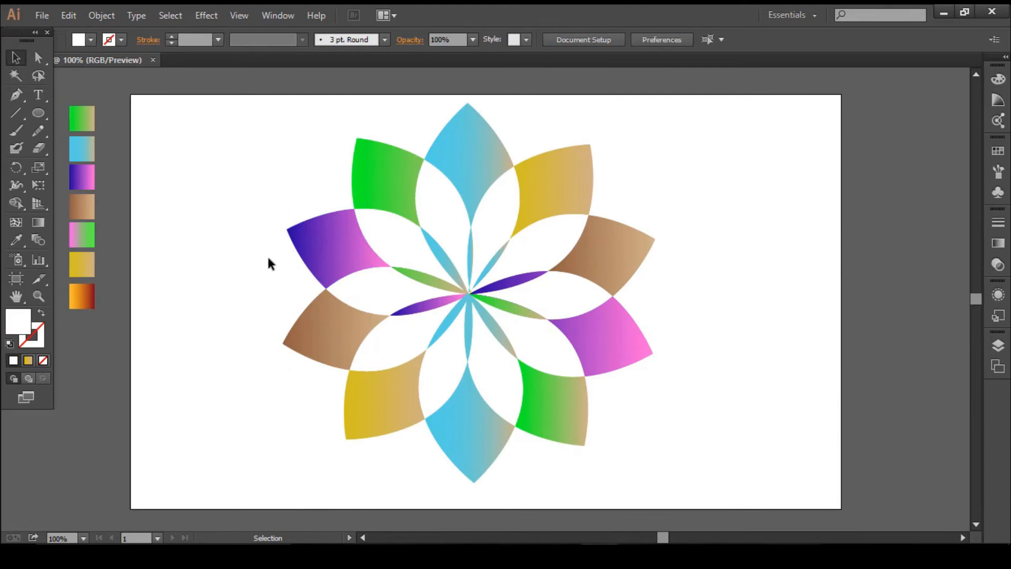
drag(235, 131, 570, 390)
click(558, 411)
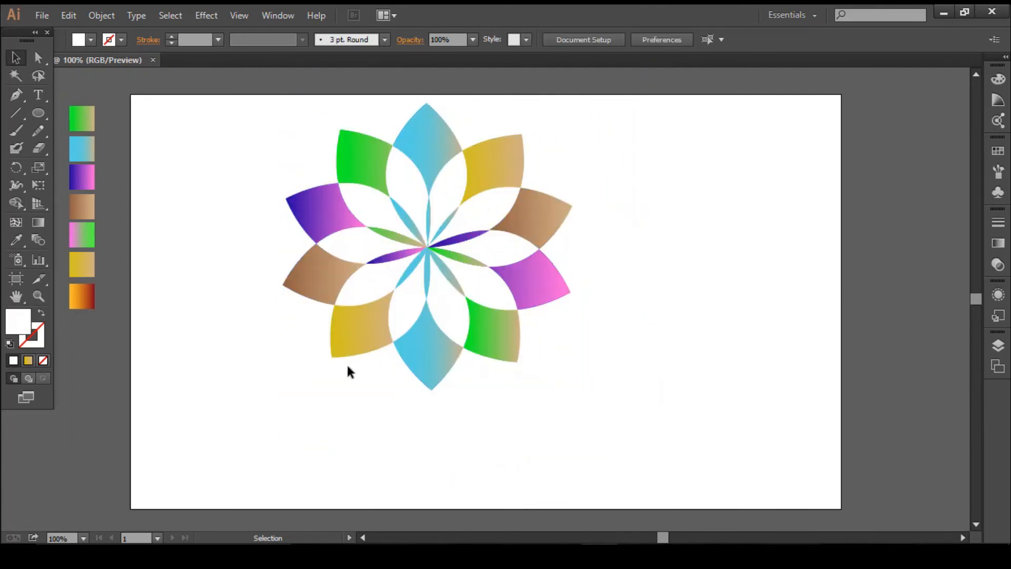
Draw a wide white ellipse beneath the flower, about as wide as the flower, and flatten it until it clears the lowest petal
drag(47, 114, 80, 147)
mouse_move(279, 362)
mouse_down()
mouse_move(489, 473)
mouse_move(582, 499)
mouse_up()
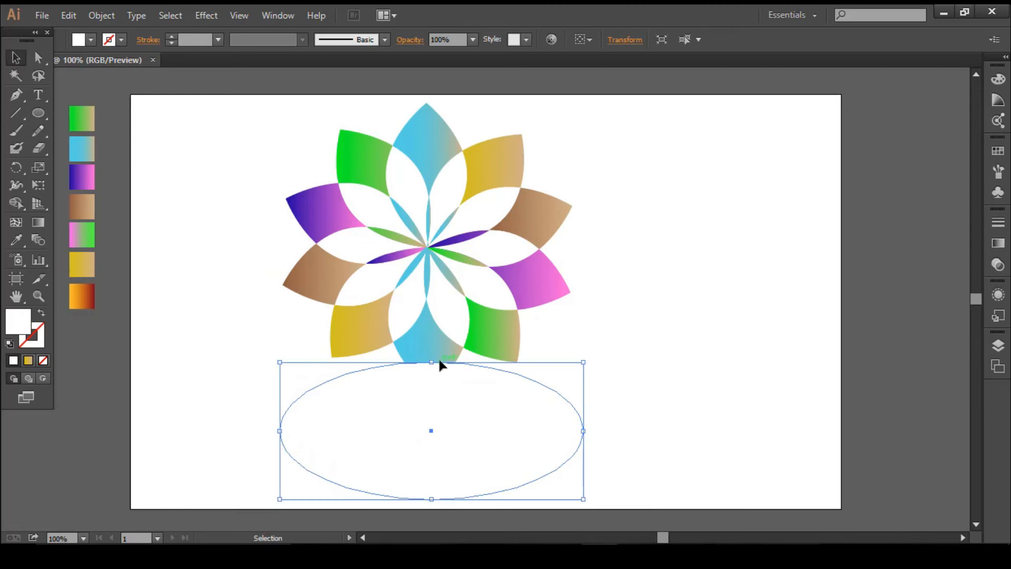
drag(432, 362, 431, 408)
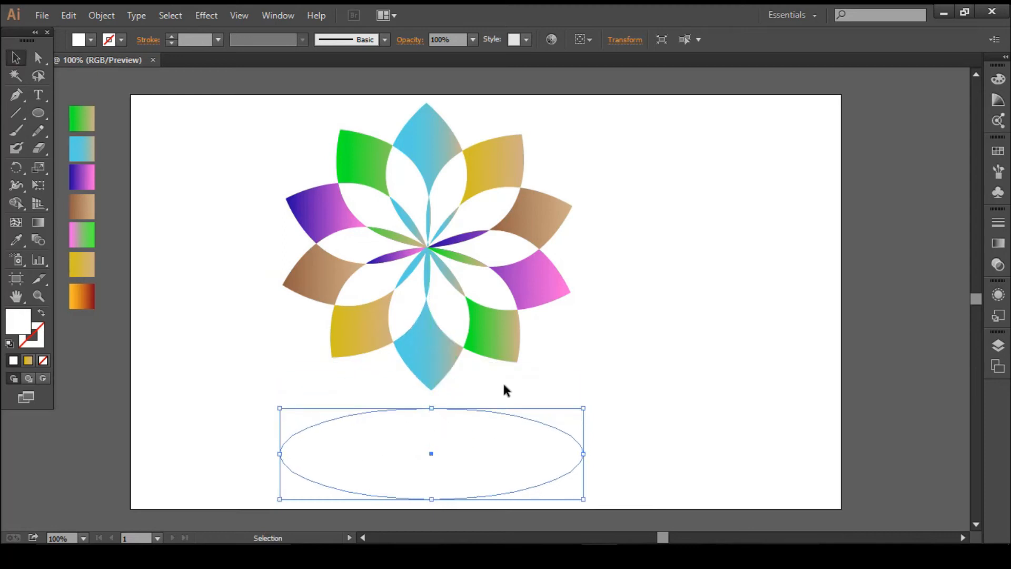
Fill the ellipse with a linear gradient running from black to white
click(998, 242)
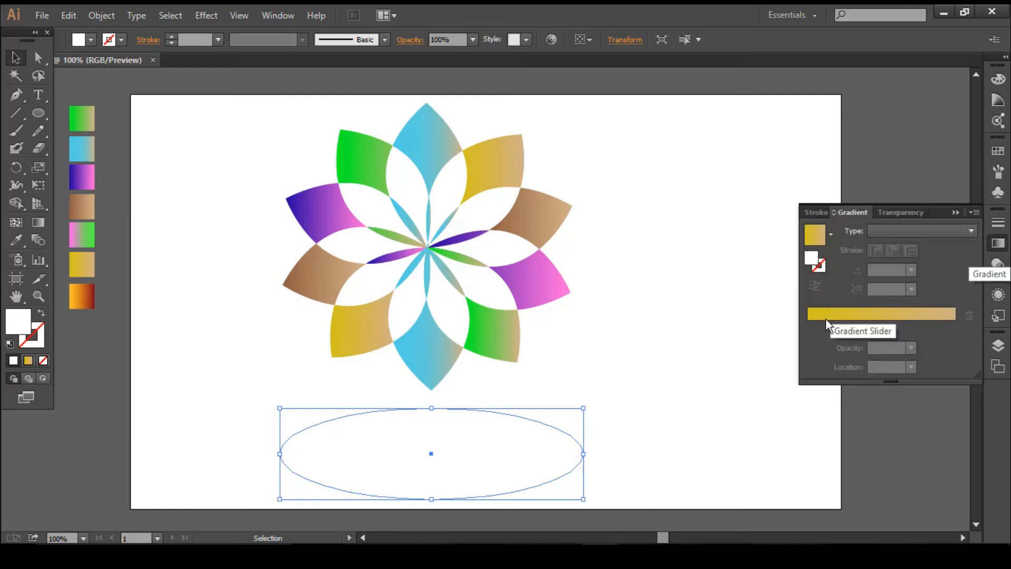
double_click(808, 327)
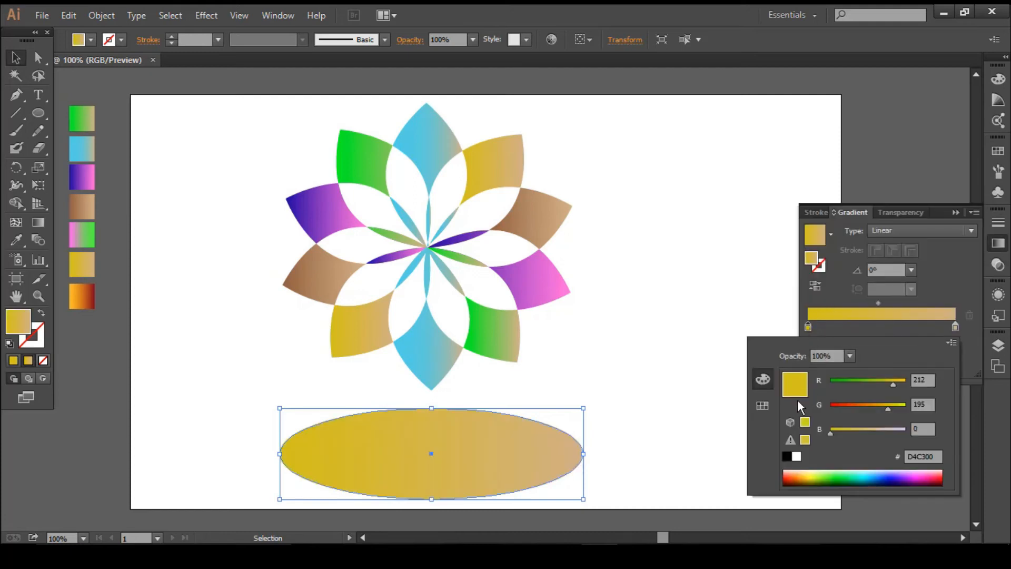
click(786, 456)
double_click(956, 327)
click(797, 456)
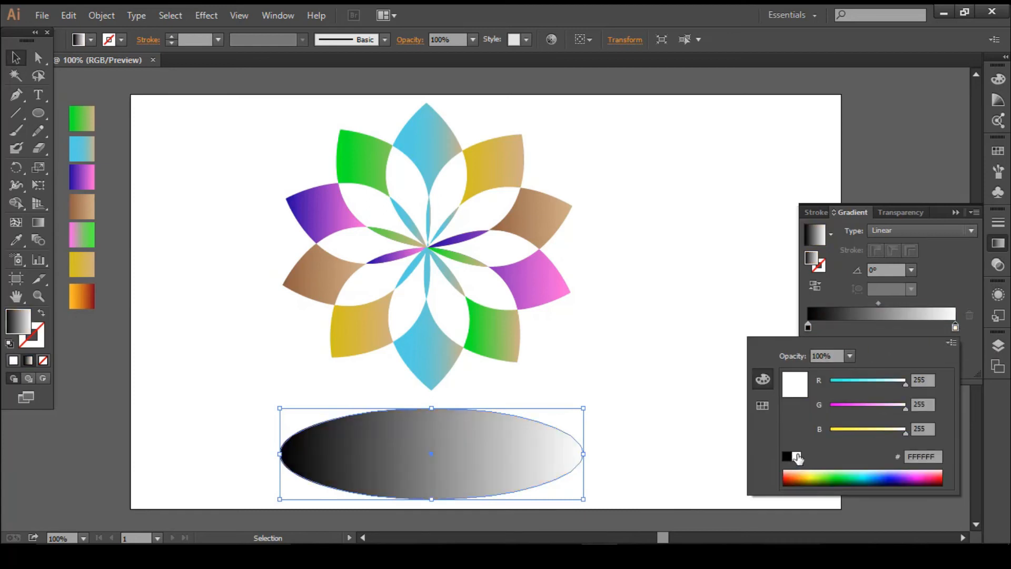
click(859, 301)
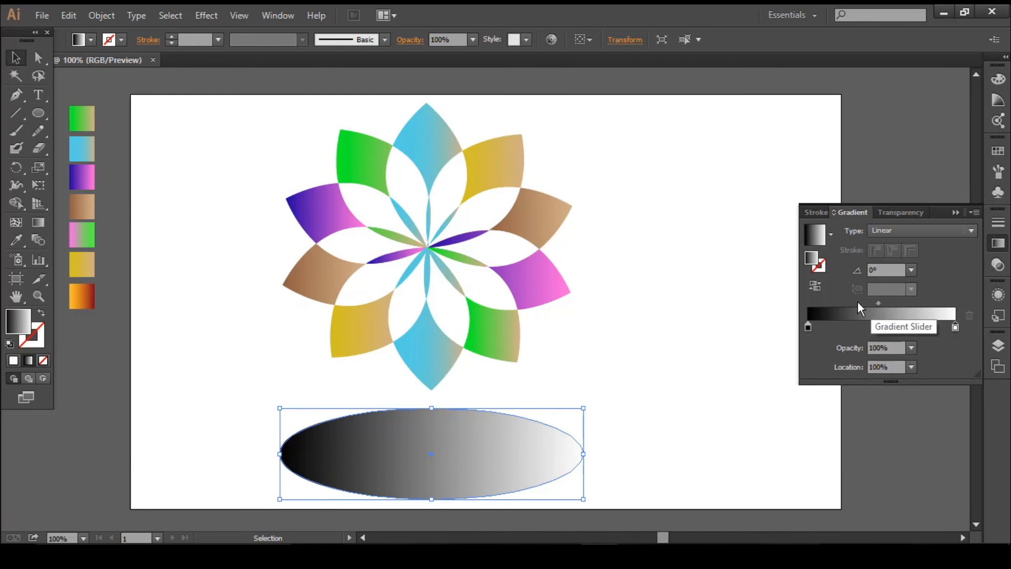
Move the gradient's black stop to 6.9%, add another dark stop at 16.75%, and change the gradient type to Radial
drag(877, 304, 818, 326)
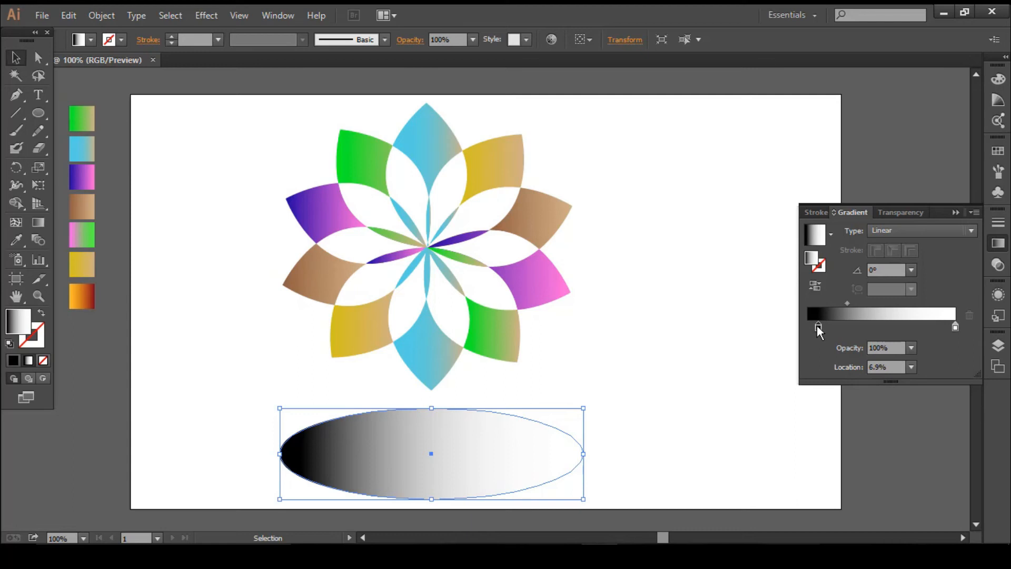
click(832, 324)
click(883, 229)
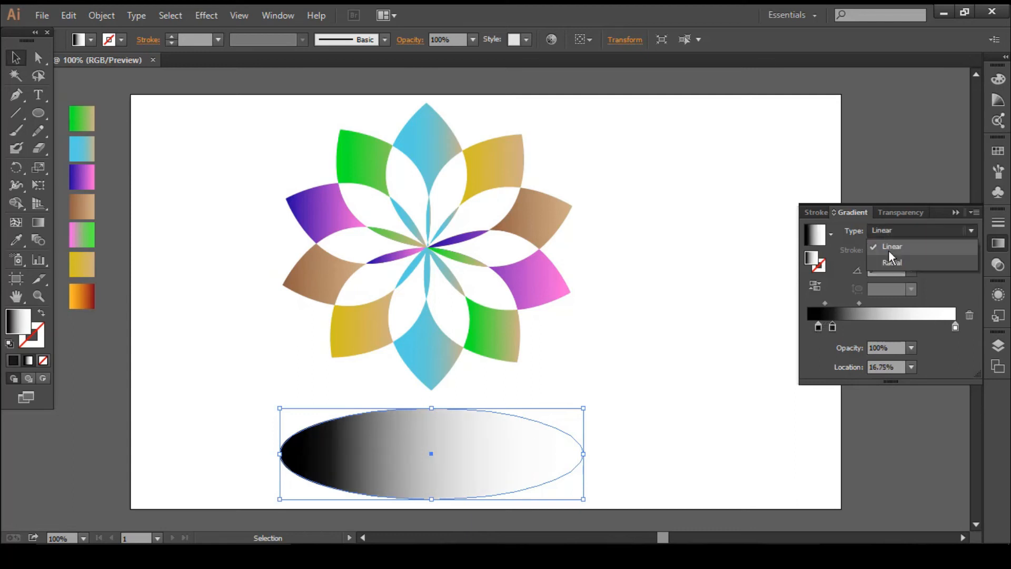
click(889, 249)
Return the black stop to 0%, move the middle stop to 43.35%, and make the middle stop white
drag(833, 324, 816, 303)
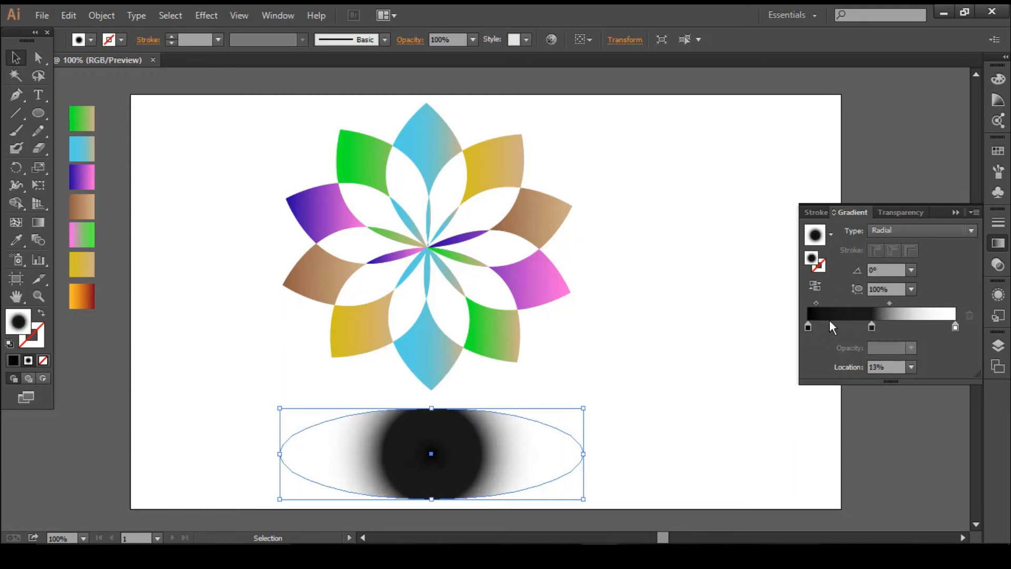
double_click(872, 326)
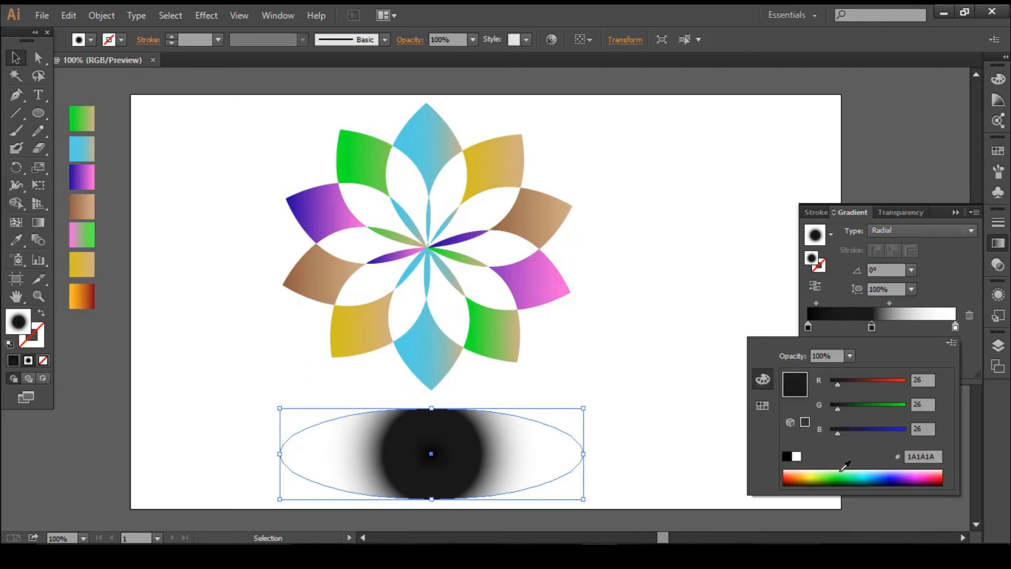
click(795, 456)
click(872, 328)
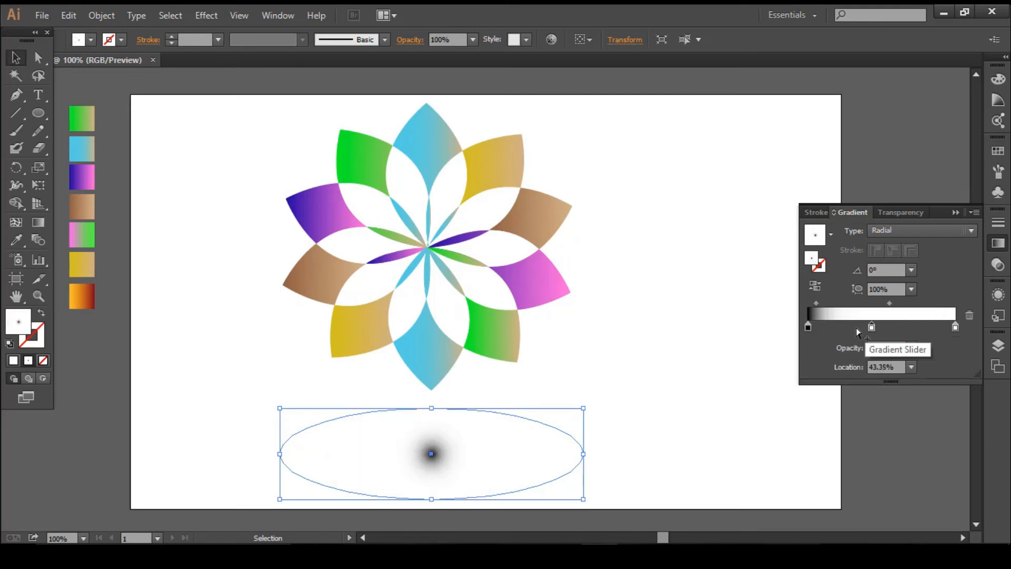
Slide the middle white stop to the gradient's outer end and set the black-to-white midpoint to 31.23%
click(808, 327)
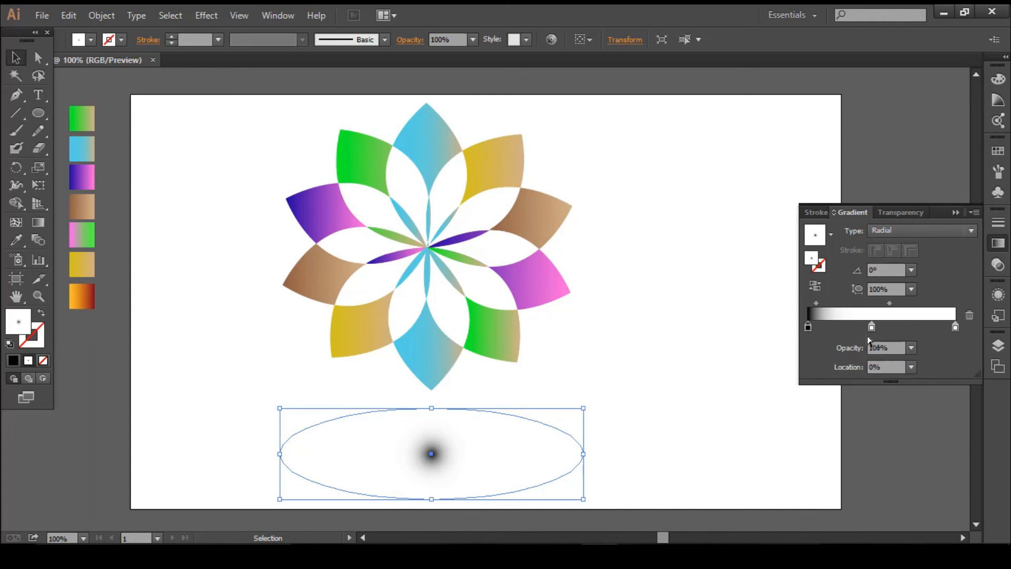
drag(872, 327, 955, 326)
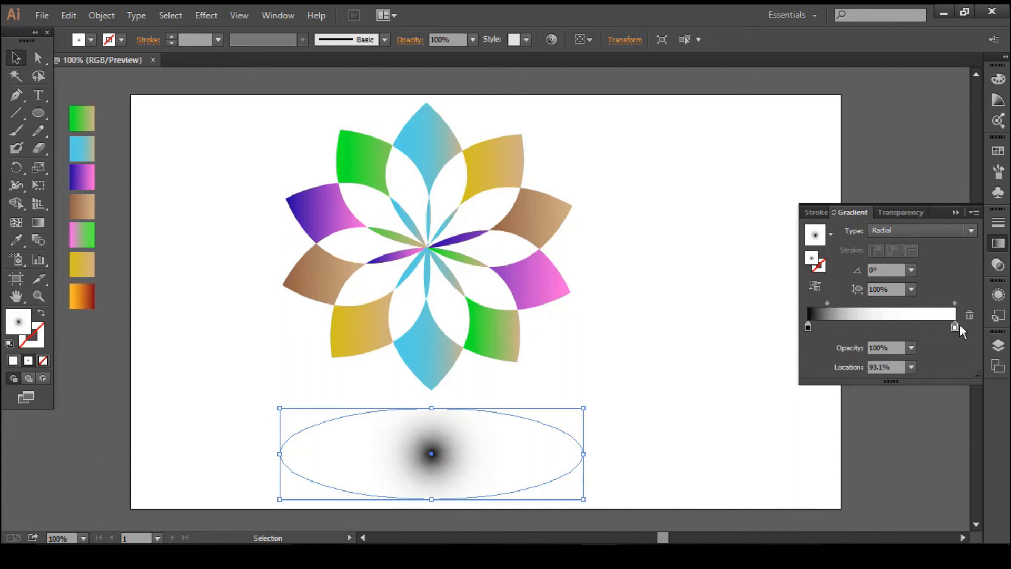
drag(827, 303, 854, 303)
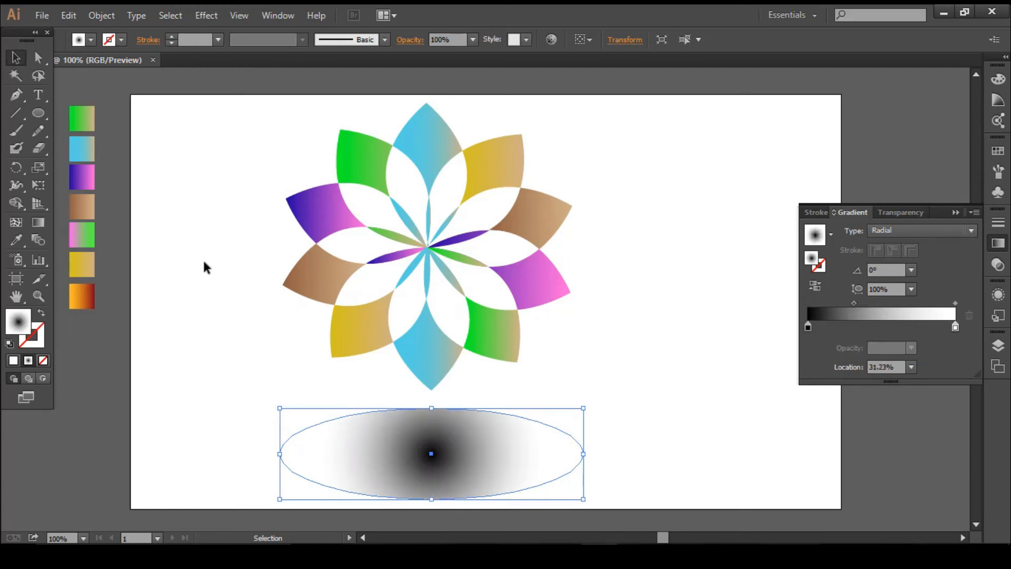
Move the gradient ellipse up close beneath the flower's lowest petal and flatten it further
click(15, 60)
click(998, 242)
drag(510, 450, 516, 437)
drag(445, 394, 451, 416)
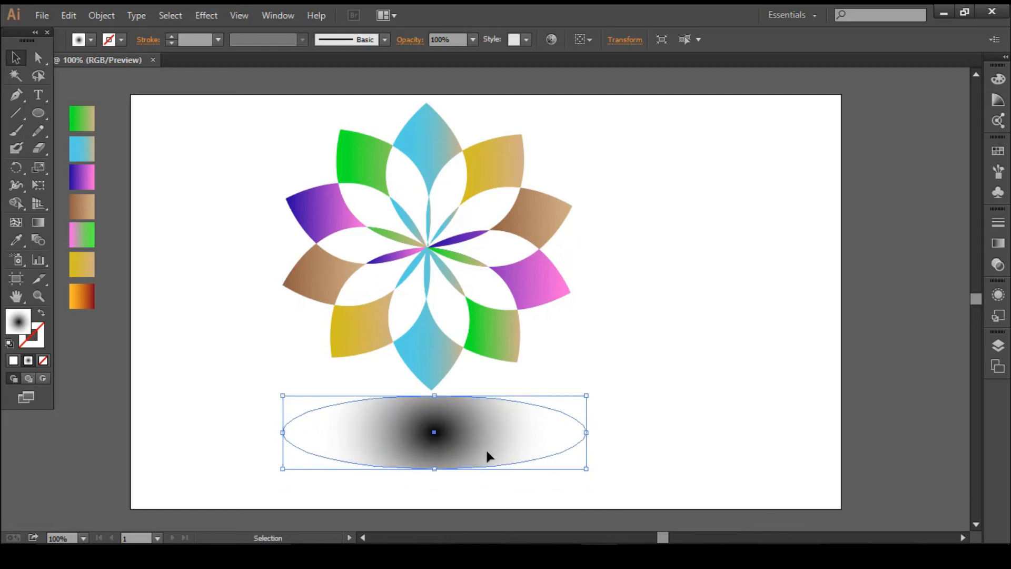
Deselect the shadow ellipse and set up a Save for Web export of the artwork in JPEG format
click(678, 276)
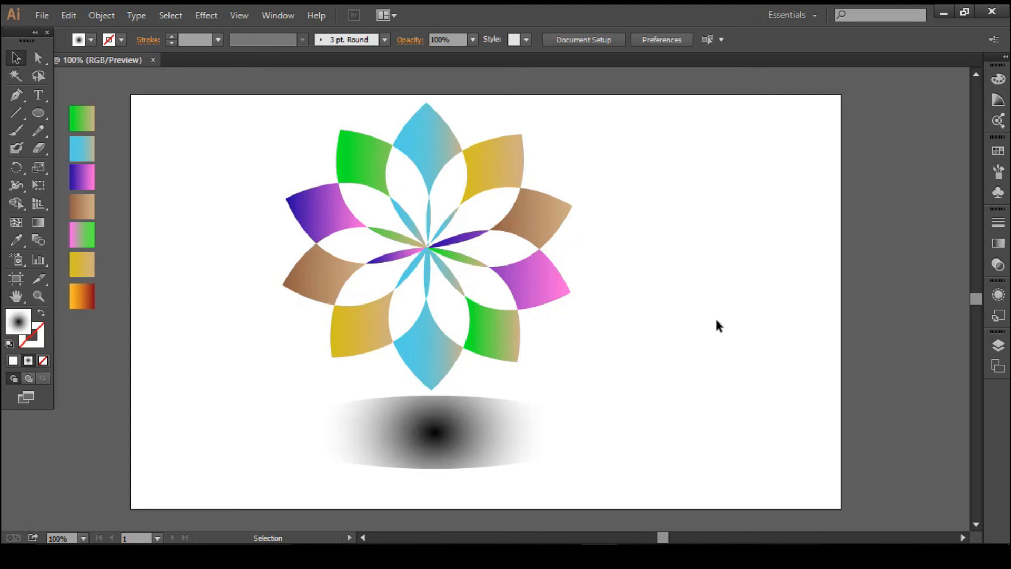
click(33, 16)
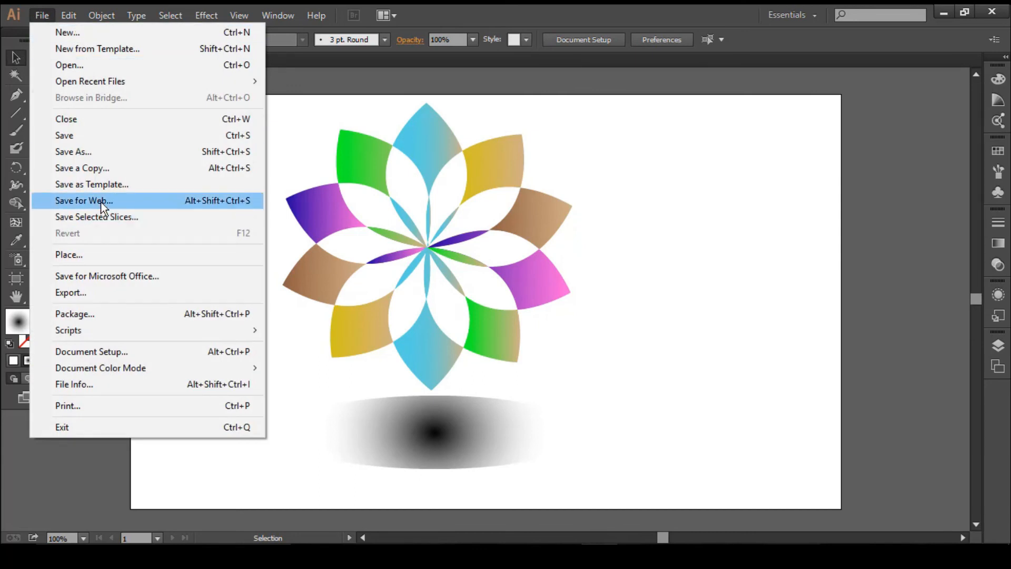
click(101, 203)
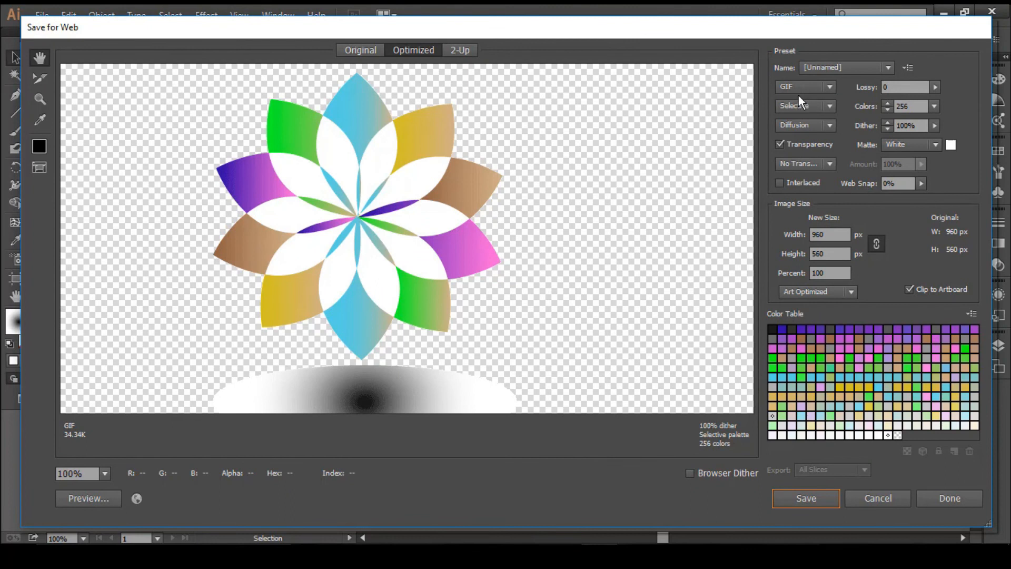
click(825, 88)
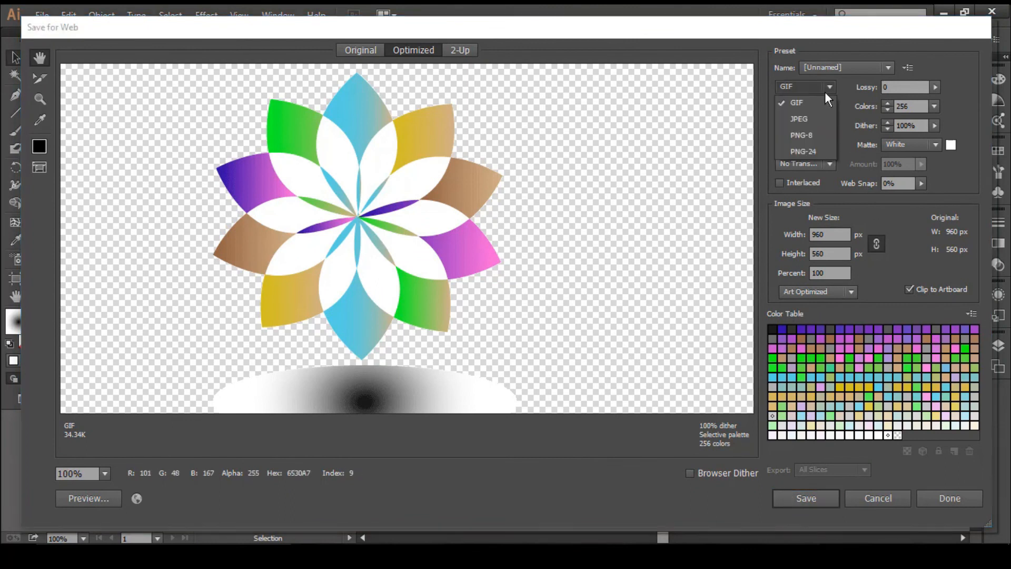
click(807, 119)
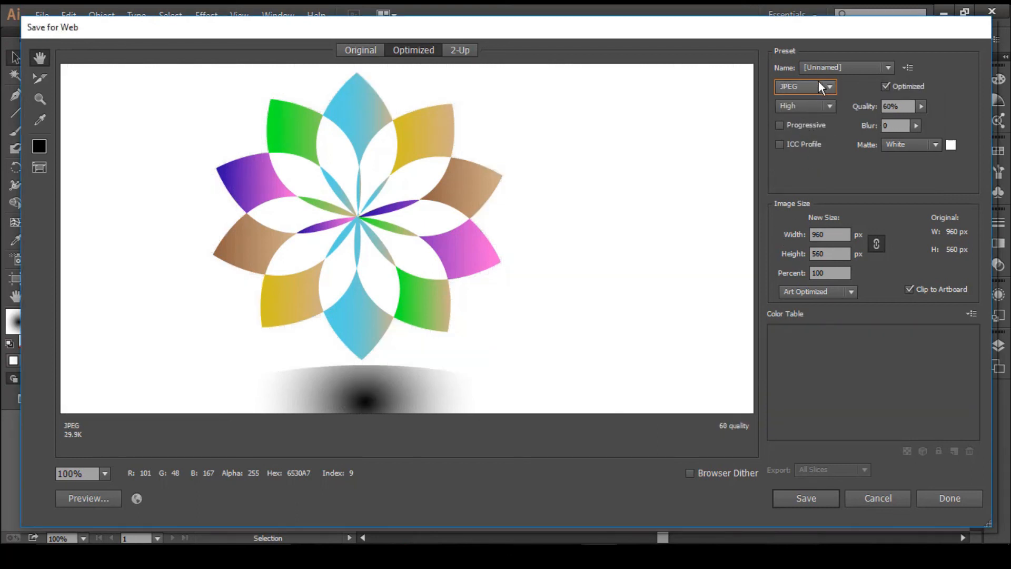
Save the optimized JPEG image to the Desktop under the file name Untitled-1
click(801, 500)
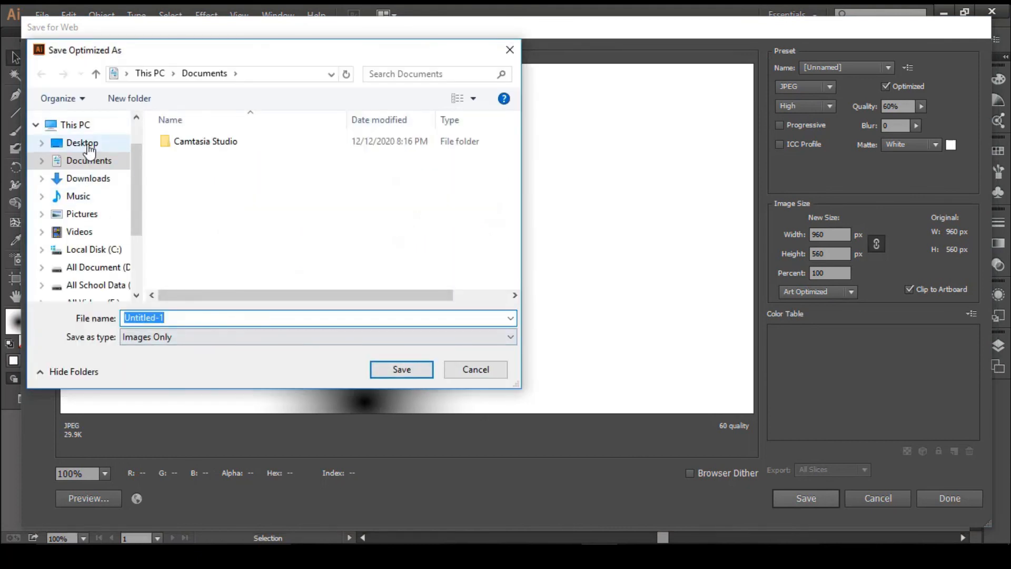
click(83, 144)
click(398, 371)
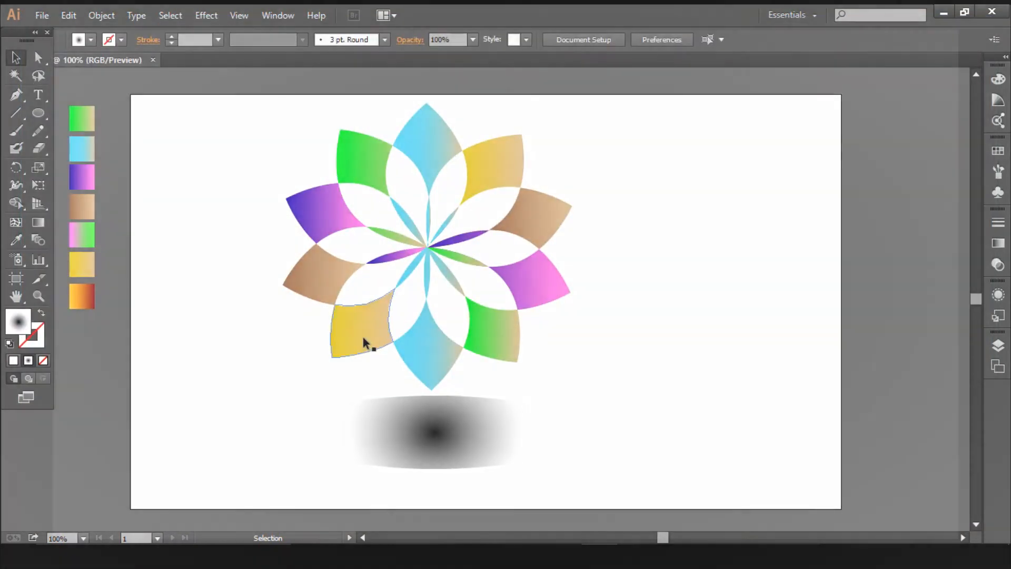